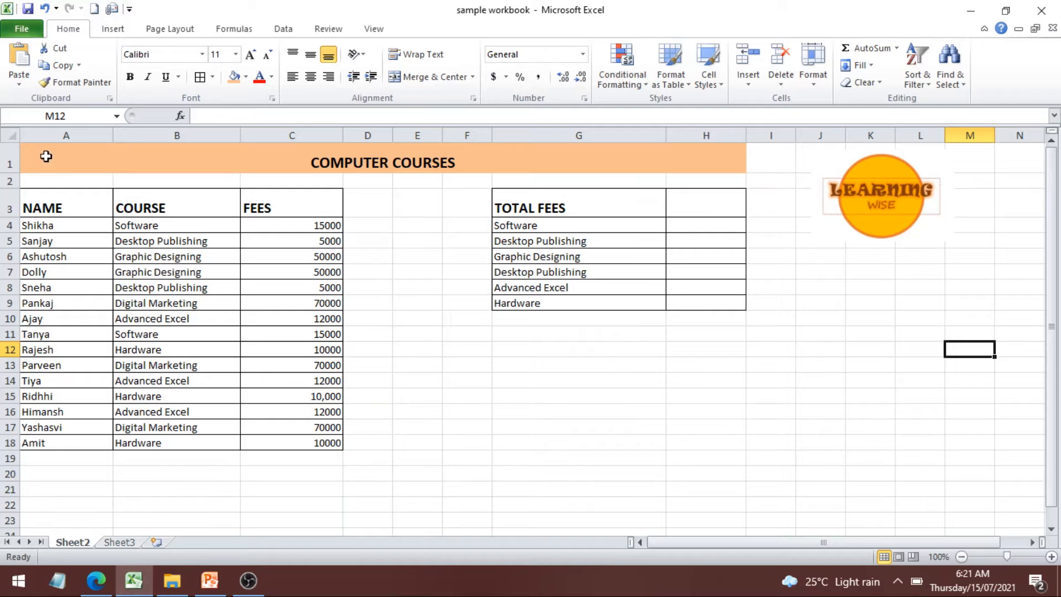
Examine the sheet's title and the Name, Course and Fees columns of the course table.
{"action": "left_click", "coordinate": [330, 154]}
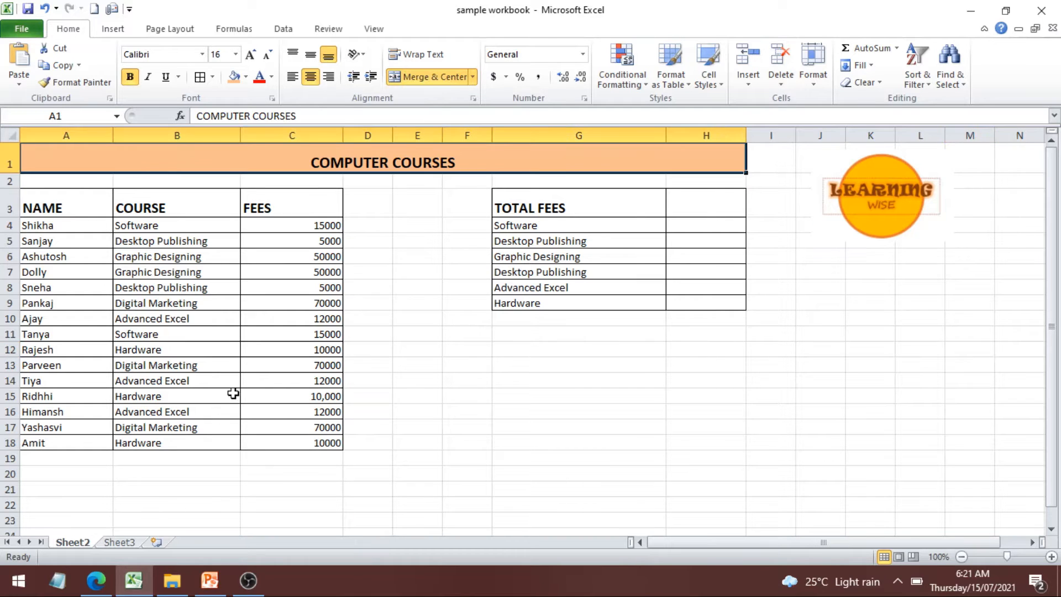
{"action": "left_click_drag", "start_coordinate": [51, 212], "coordinate": [313, 436]}
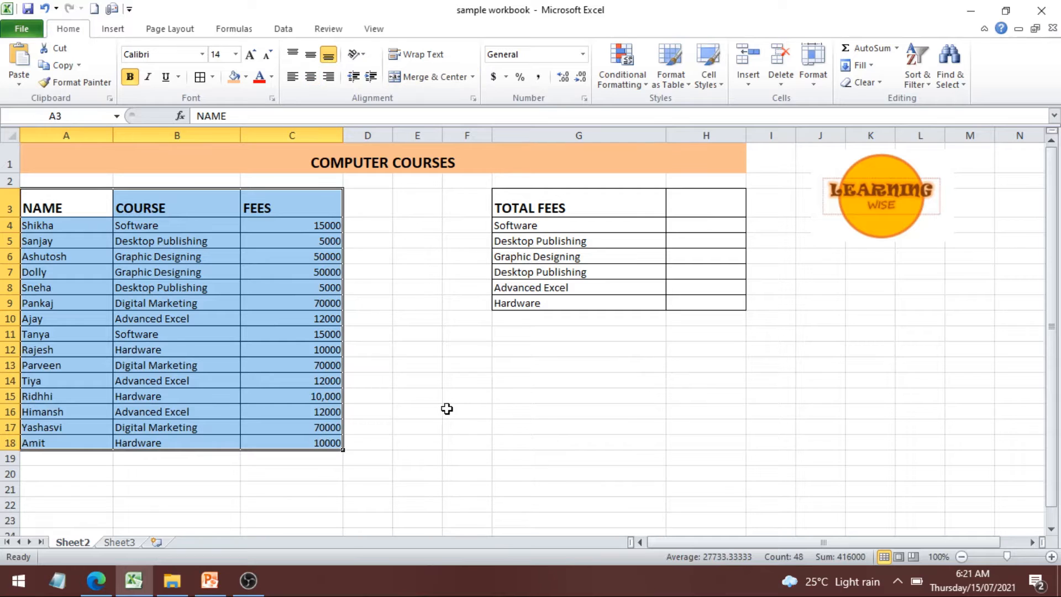
{"action": "left_click", "coordinate": [434, 426]}
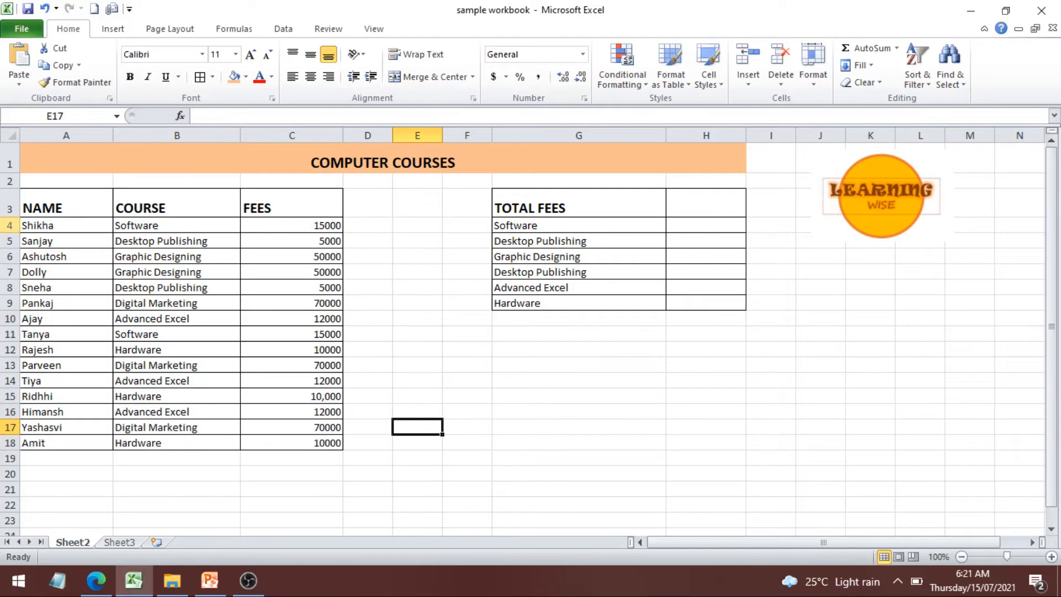
{"action": "left_click", "coordinate": [68, 135]}
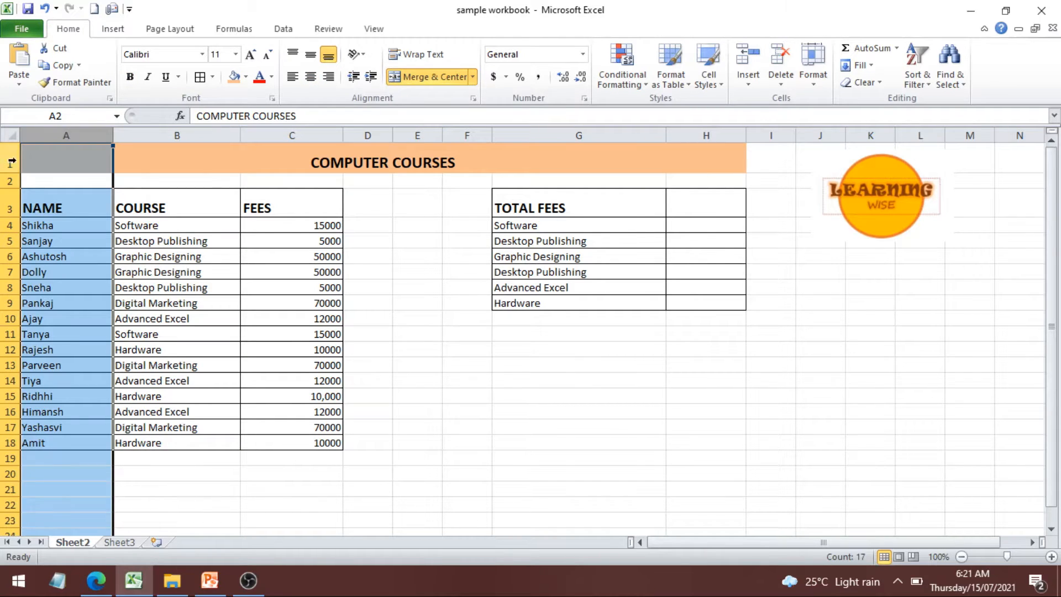
{"action": "left_click", "coordinate": [164, 135]}
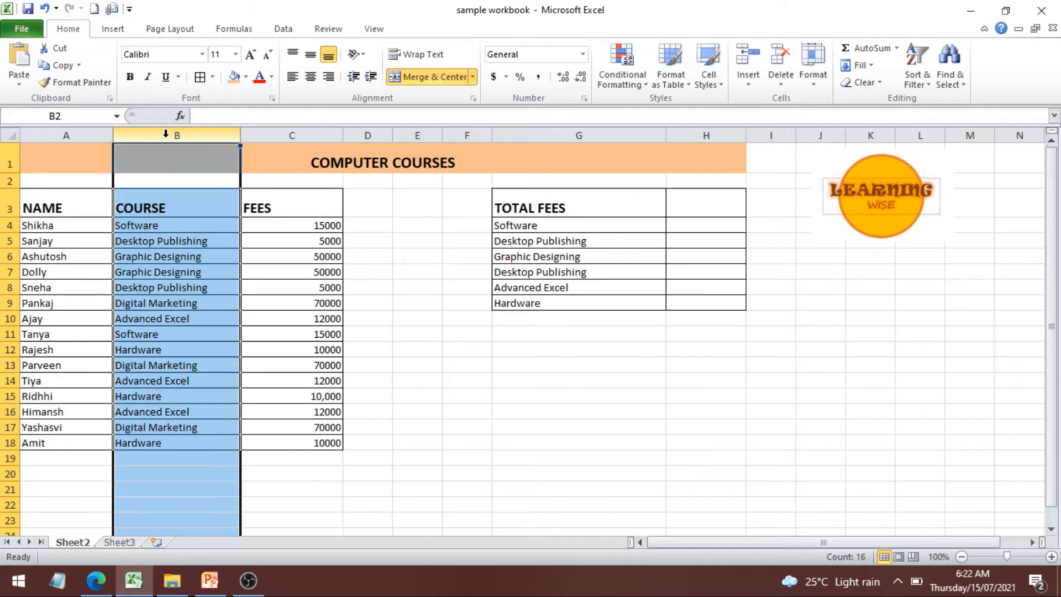
{"action": "left_click", "coordinate": [315, 130]}
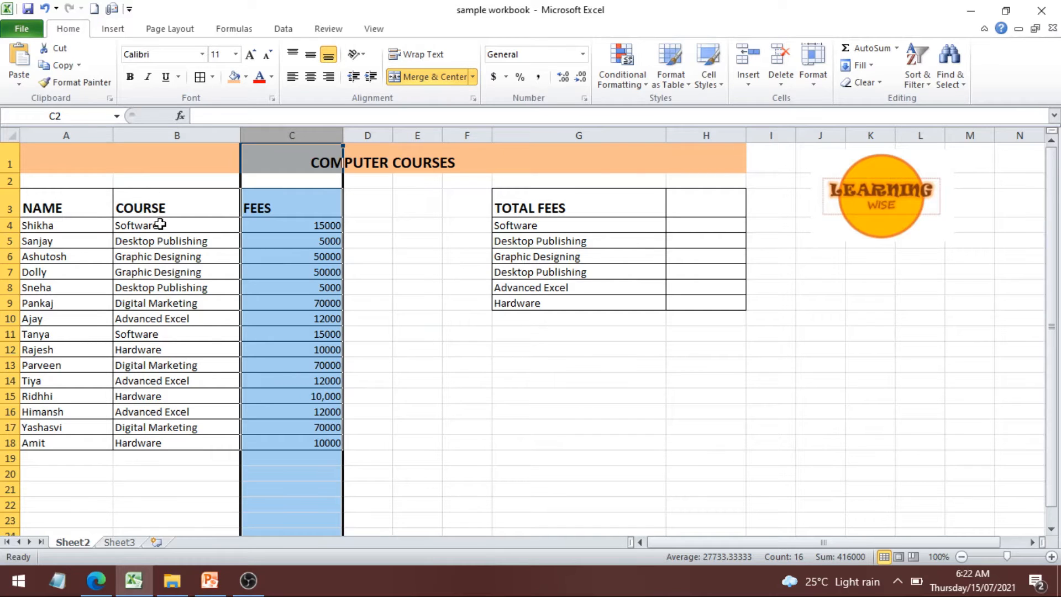
{"action": "left_click", "coordinate": [515, 395]}
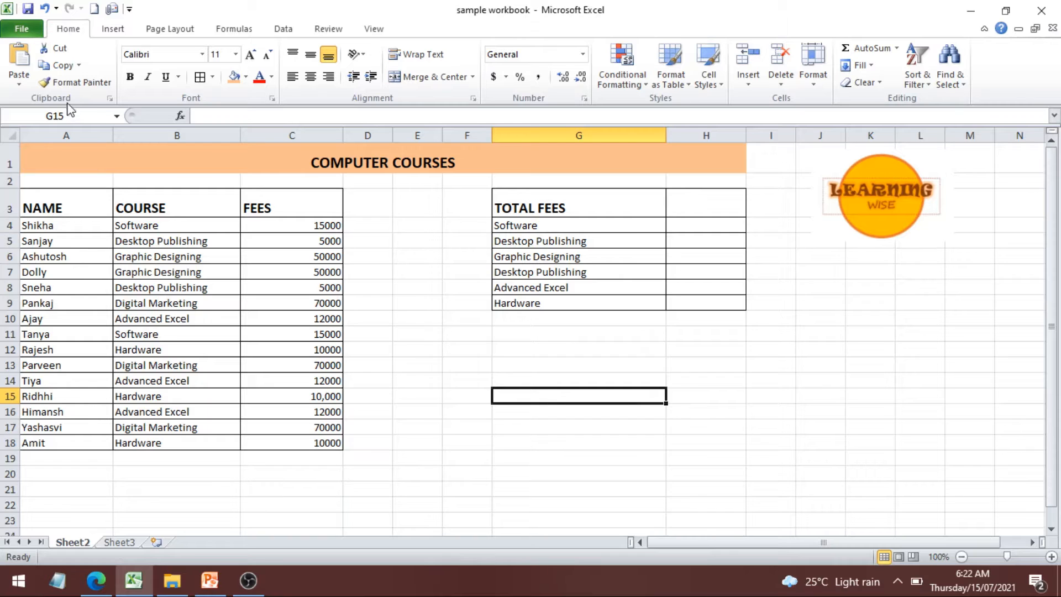
Insert a blank column before the Name column.
{"action": "left_click", "coordinate": [67, 133]}
{"action": "right_click", "coordinate": [67, 133]}
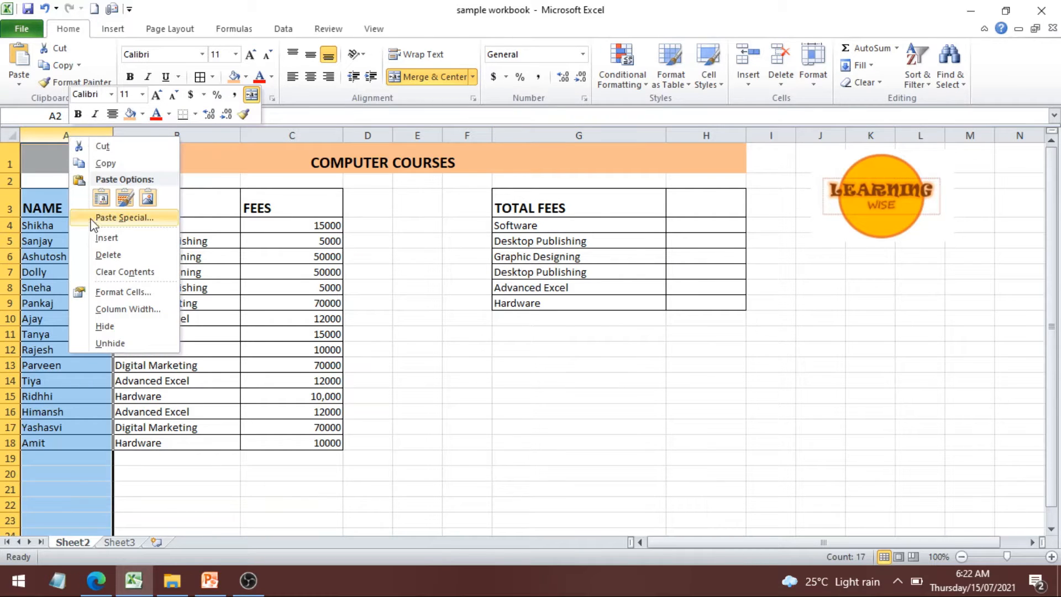
{"action": "left_click", "coordinate": [105, 237]}
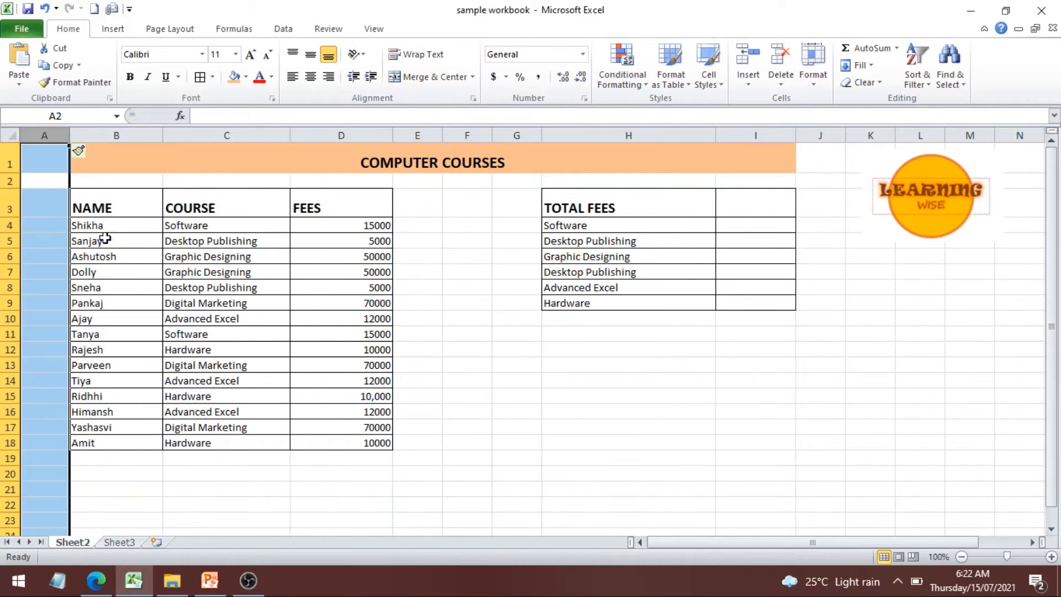
Enter the heading S.no in cell A3 and format it bold at font size 14.
{"action": "double_click", "coordinate": [41, 201]}
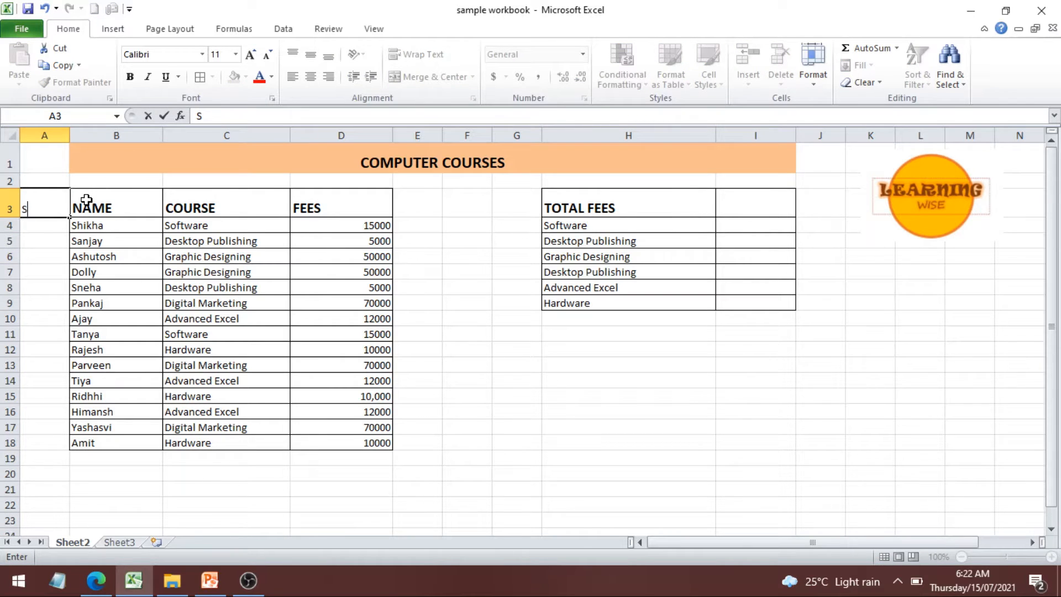
{"action": "key", "text": "Return"}
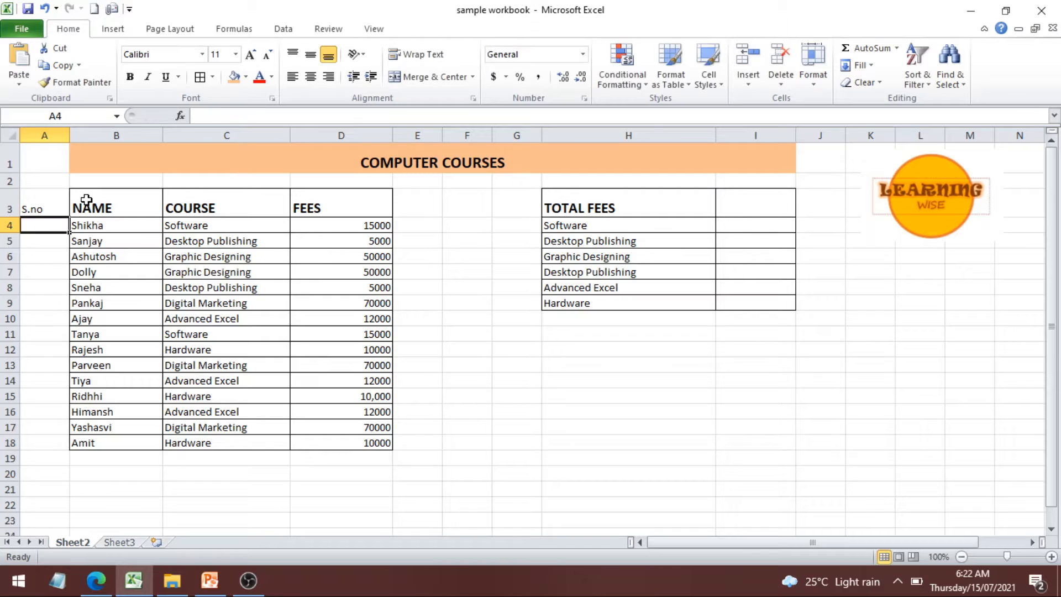
{"action": "left_click", "coordinate": [58, 202]}
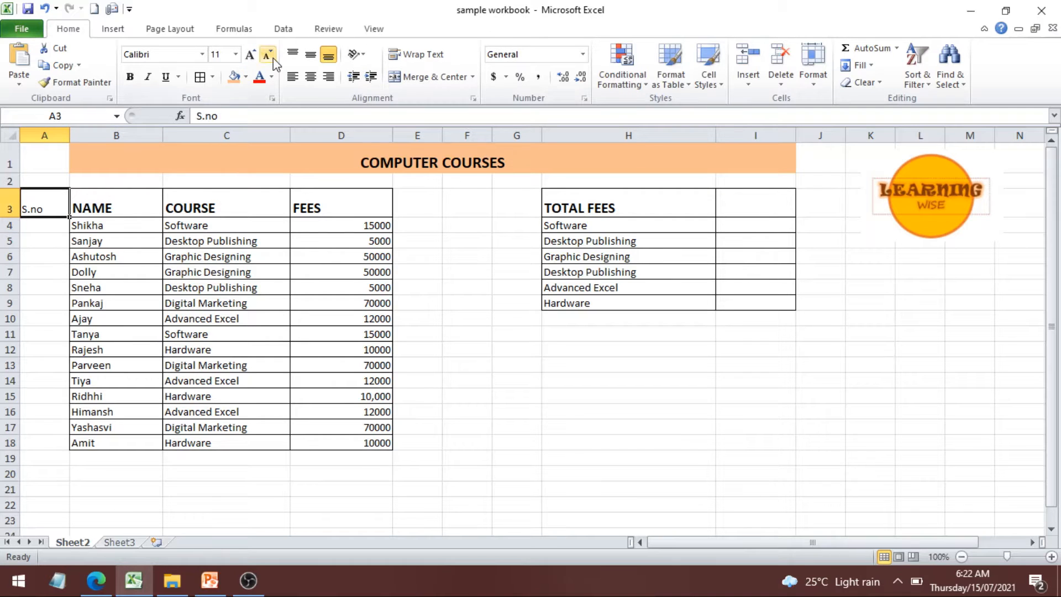
{"action": "left_click", "coordinate": [251, 55]}
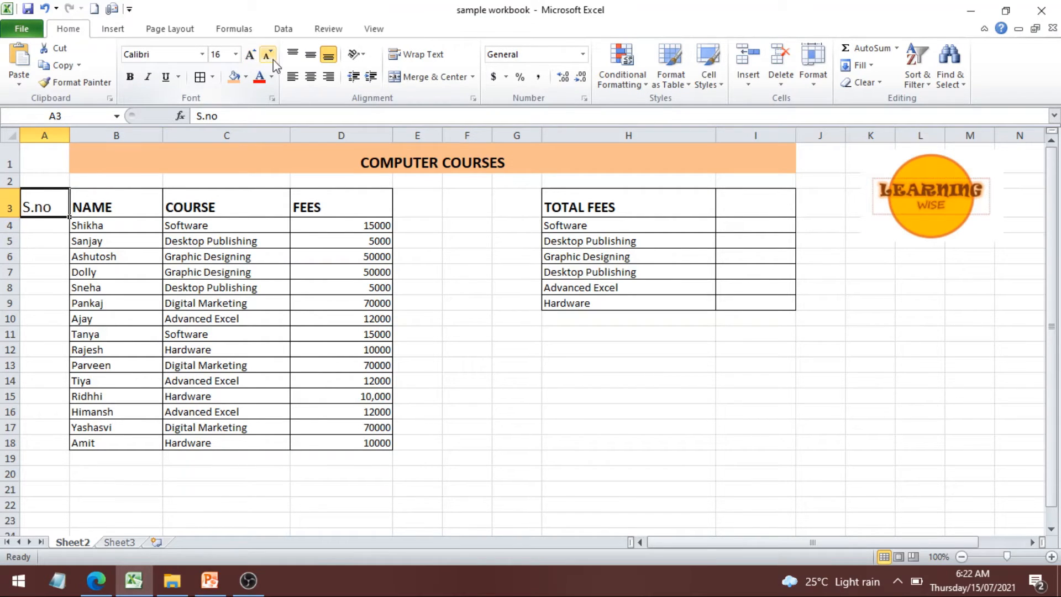
{"action": "left_click", "coordinate": [131, 77]}
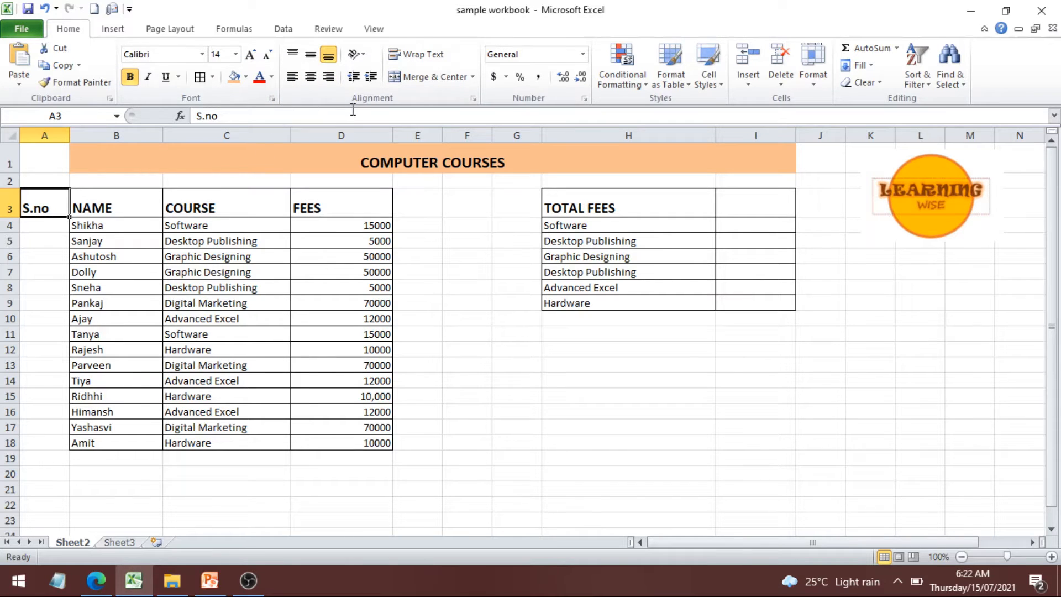
Enter 1 and 2 in A4 and A5 and fill the serial numbers down to 15 in A18.
{"action": "left_click", "coordinate": [55, 225]}
{"action": "type", "text": "1"}
{"action": "left_click", "coordinate": [56, 241]}
{"action": "type", "text": "2"}
{"action": "key", "text": "Return"}
{"action": "left_click_drag", "start_coordinate": [55, 225], "coordinate": [63, 446]}
Change the heading in cell A3 to S.NO in capitals.
{"action": "left_click", "coordinate": [35, 198]}
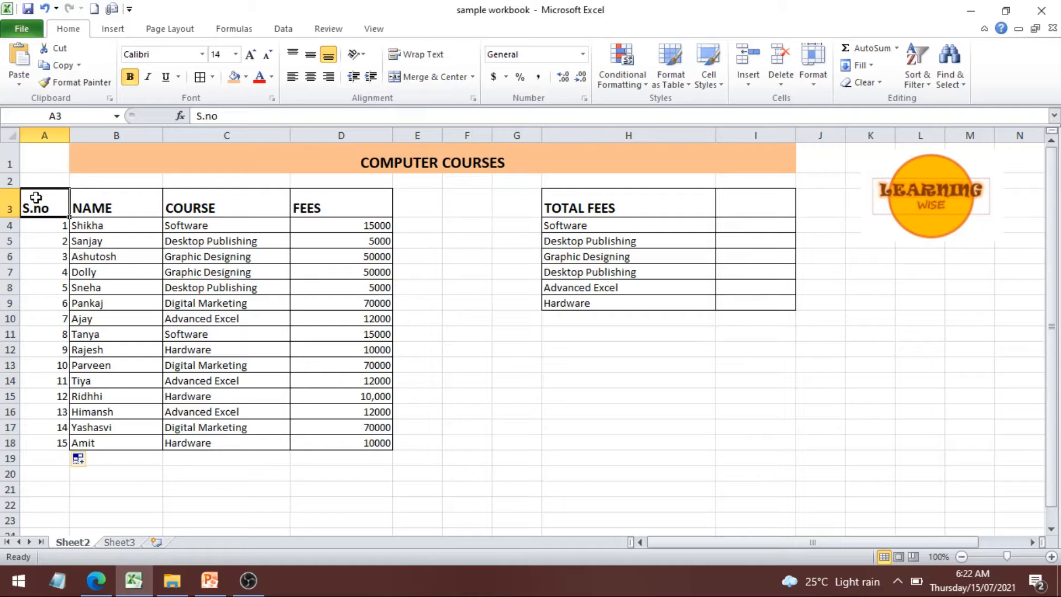
{"action": "type", "text": "s"}
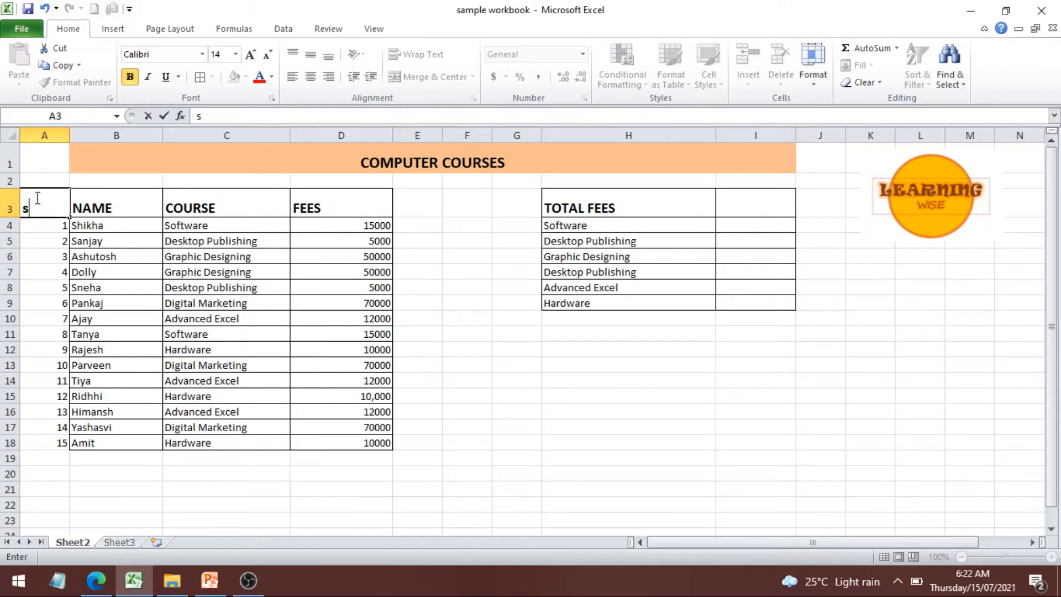
{"action": "type", "text": "S.NO"}
{"action": "left_click", "coordinate": [471, 433]}
Add all cell borders to the serial number column, range A3:A18.
{"action": "left_click_drag", "start_coordinate": [31, 201], "coordinate": [70, 442]}
{"action": "left_click", "coordinate": [200, 77]}
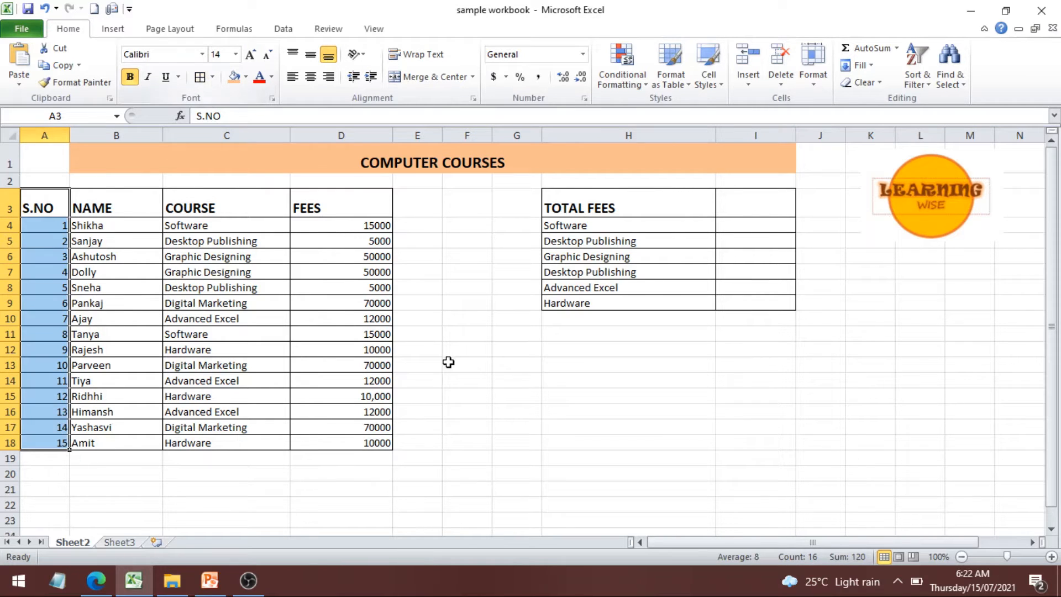
{"action": "left_click", "coordinate": [464, 377]}
Center the serial numbers in cells A4:A18 horizontally.
{"action": "left_click", "coordinate": [43, 208]}
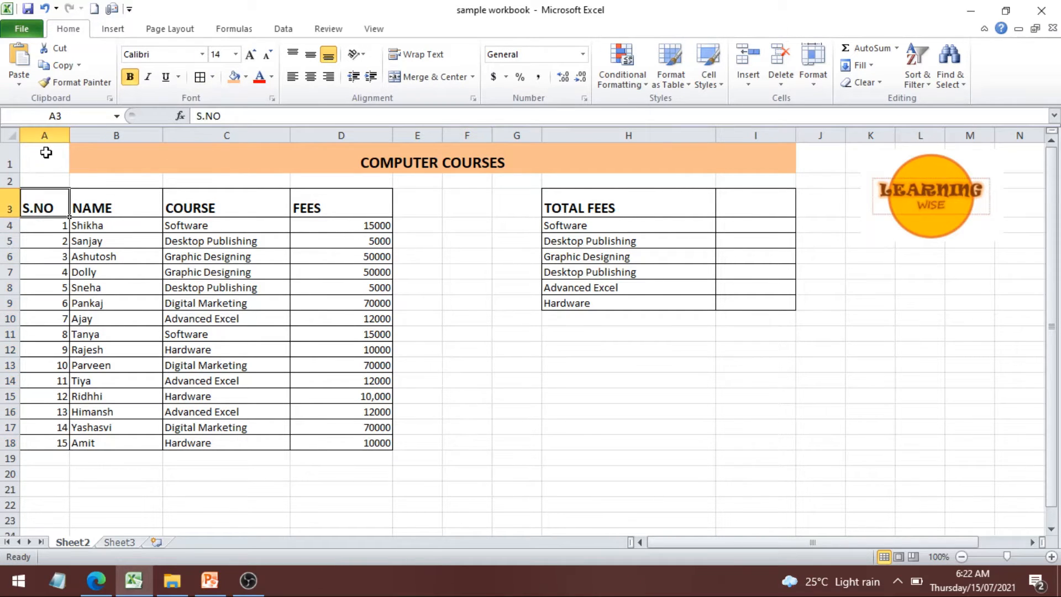
{"action": "left_click_drag", "start_coordinate": [56, 221], "coordinate": [62, 427]}
{"action": "left_click_drag", "start_coordinate": [53, 241], "coordinate": [75, 430]}
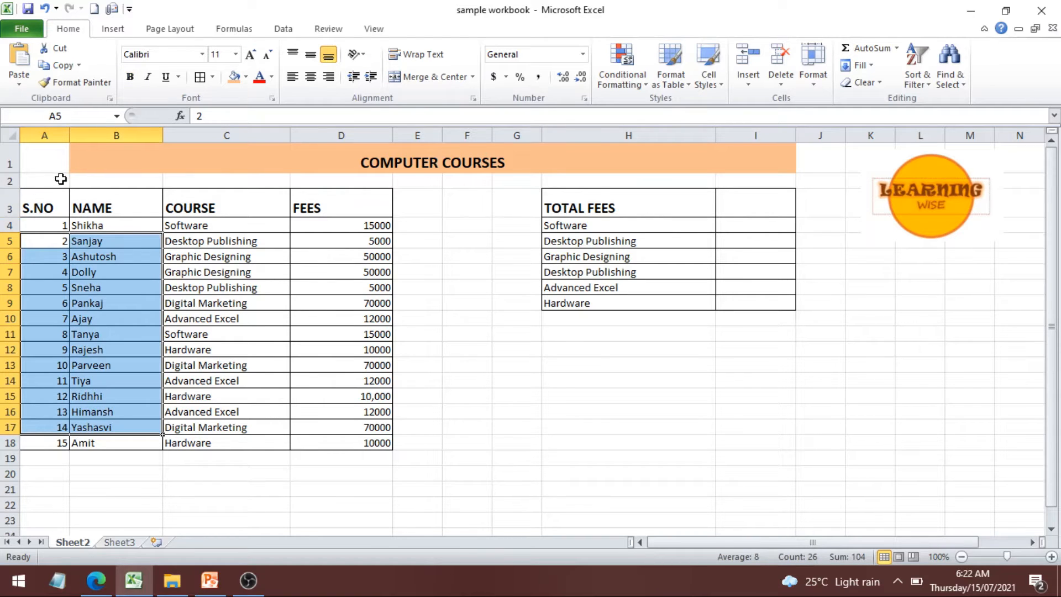
{"action": "left_click_drag", "start_coordinate": [34, 227], "coordinate": [41, 445]}
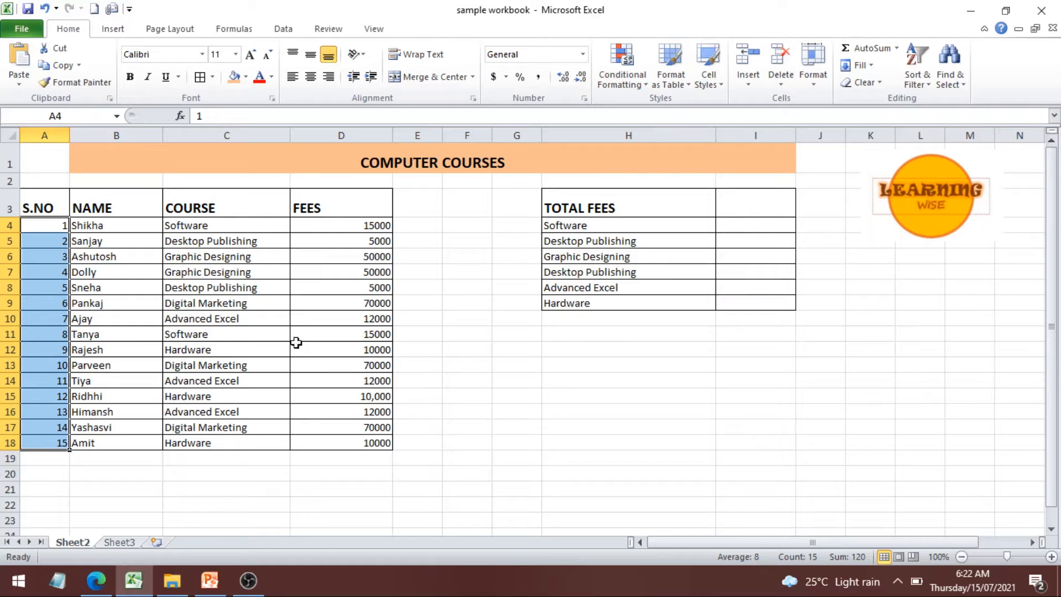
{"action": "left_click", "coordinate": [310, 76]}
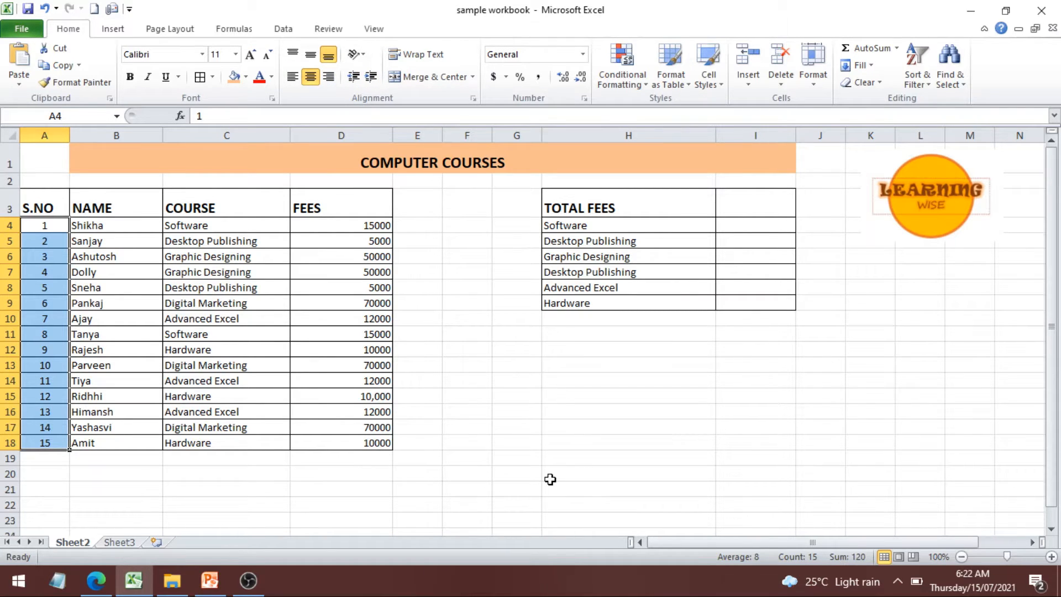
{"action": "left_click", "coordinate": [550, 479]}
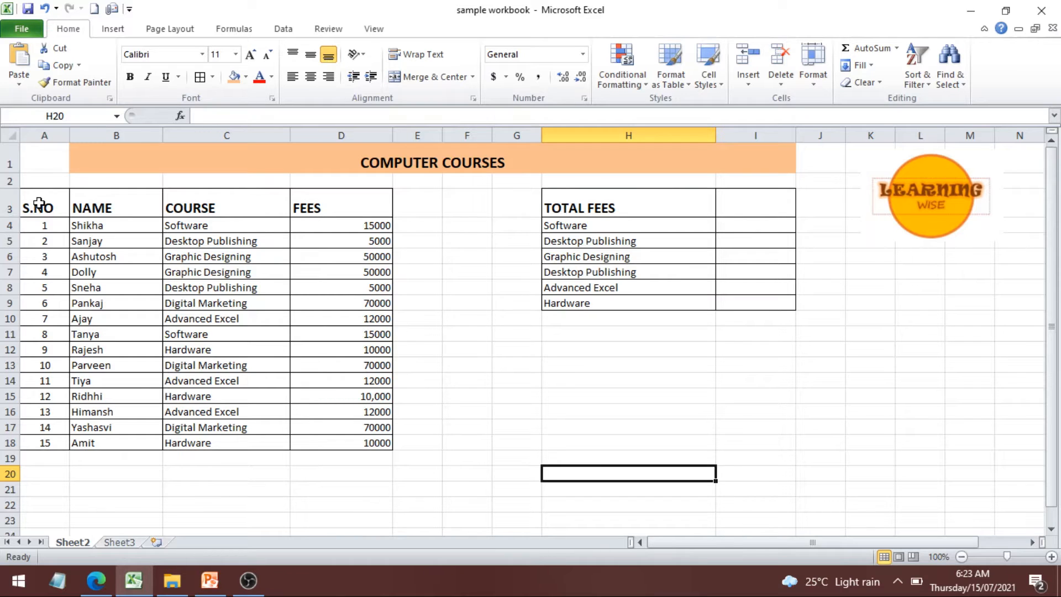
Review the Name, Course and Fees headings and the fee amounts in D4:D18.
{"action": "left_click", "coordinate": [111, 206]}
{"action": "left_click", "coordinate": [232, 207]}
{"action": "left_click", "coordinate": [329, 206]}
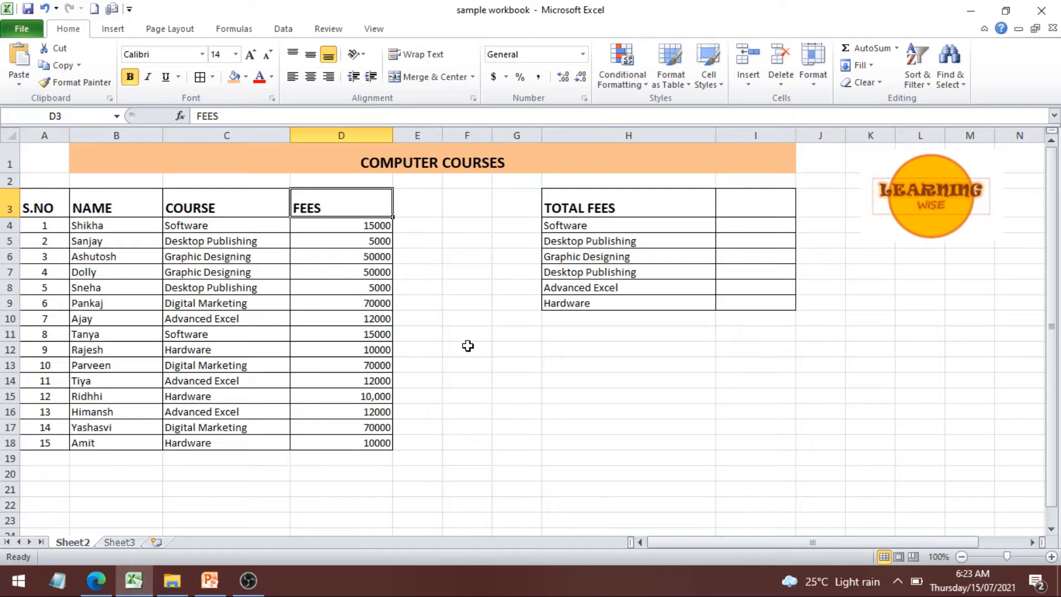
{"action": "left_click_drag", "start_coordinate": [336, 226], "coordinate": [343, 442]}
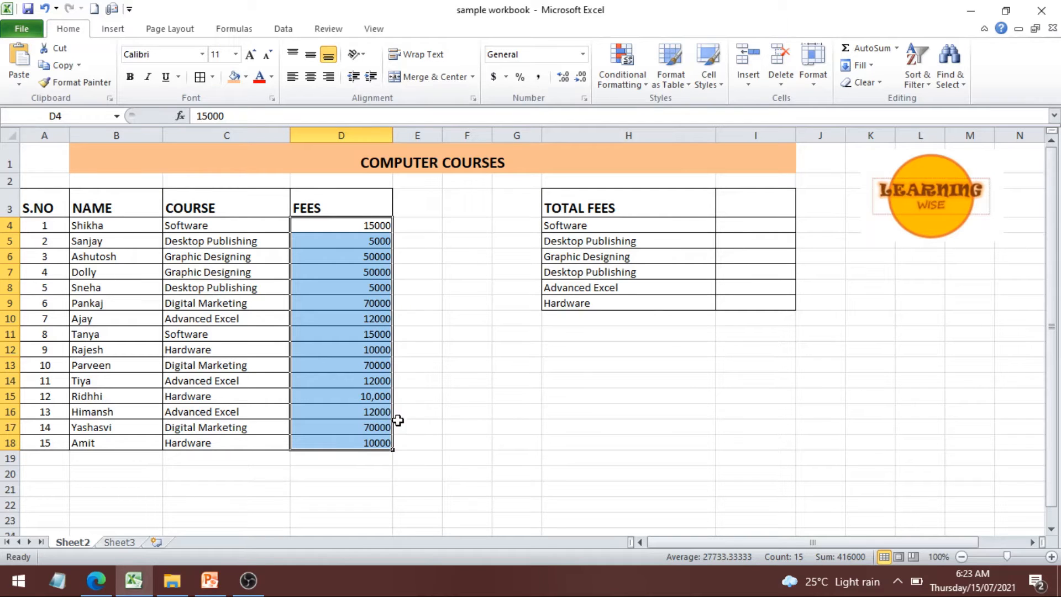
{"action": "left_click", "coordinate": [370, 474]}
{"action": "left_click_drag", "start_coordinate": [371, 225], "coordinate": [373, 446]}
{"action": "left_click", "coordinate": [481, 464]}
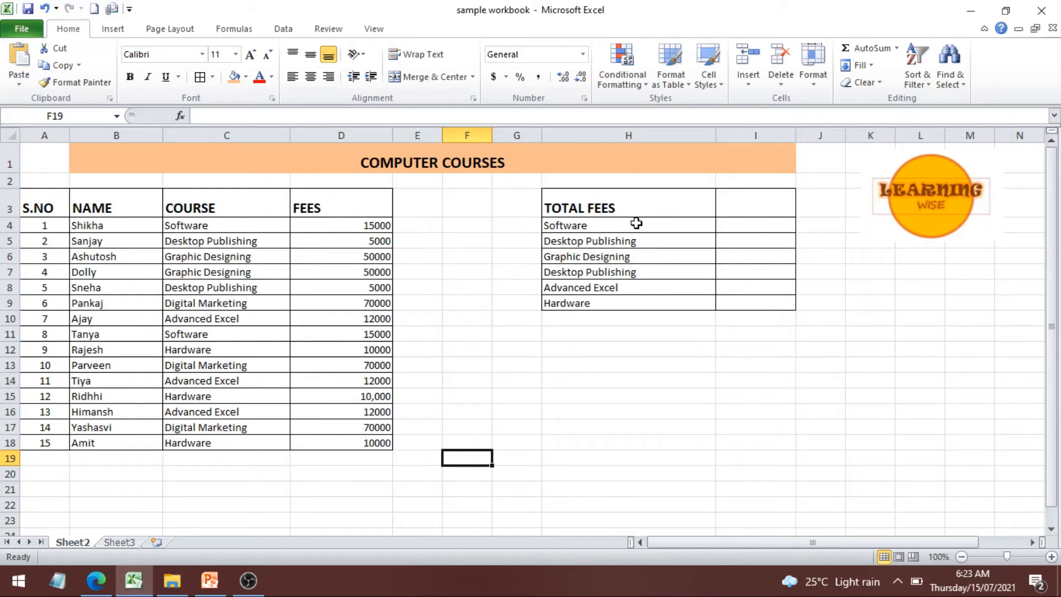
Examine the Total Fees table and its list of courses in column H.
{"action": "left_click_drag", "start_coordinate": [550, 196], "coordinate": [737, 302]}
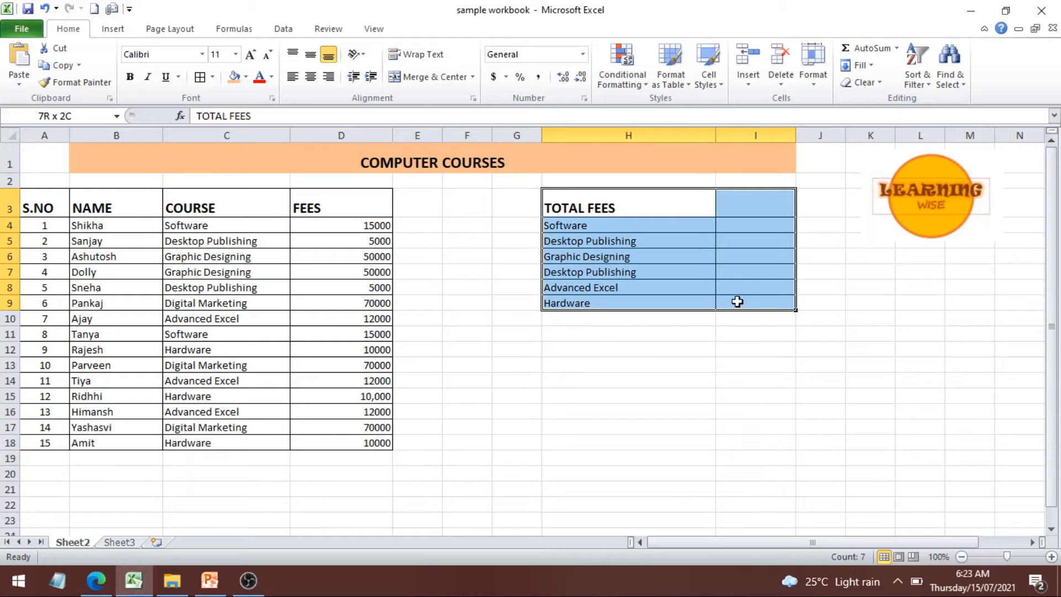
{"action": "left_click", "coordinate": [658, 376]}
{"action": "left_click", "coordinate": [610, 201]}
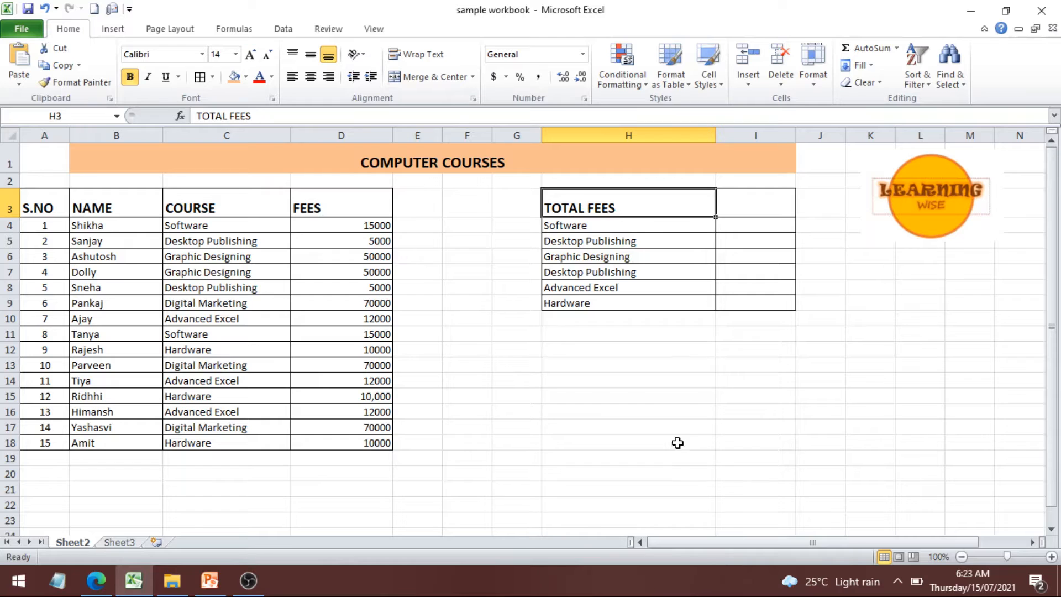
{"action": "left_click_drag", "start_coordinate": [599, 228], "coordinate": [609, 303]}
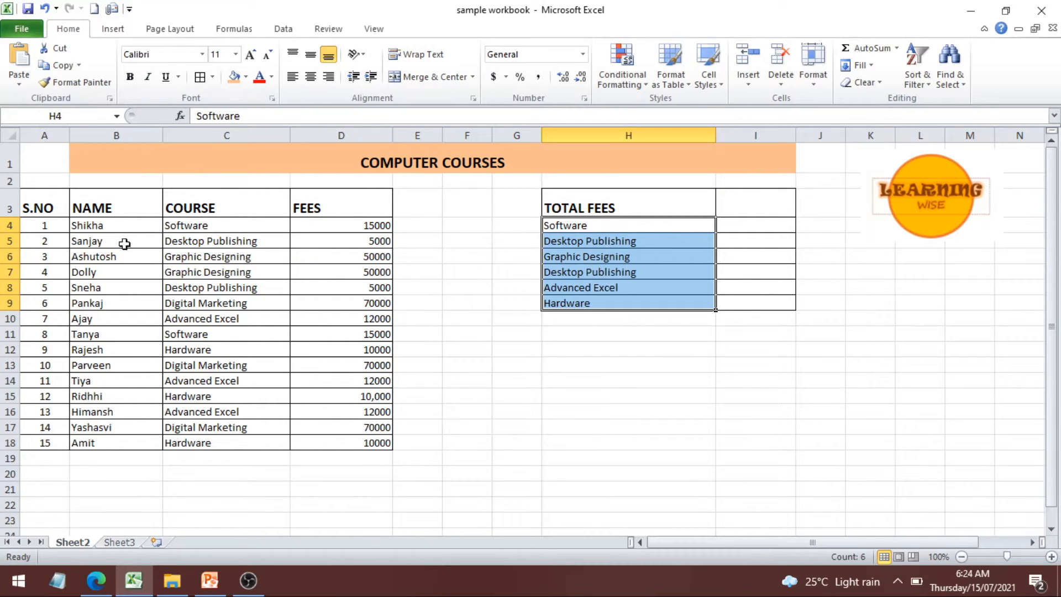
{"action": "left_click", "coordinate": [644, 368]}
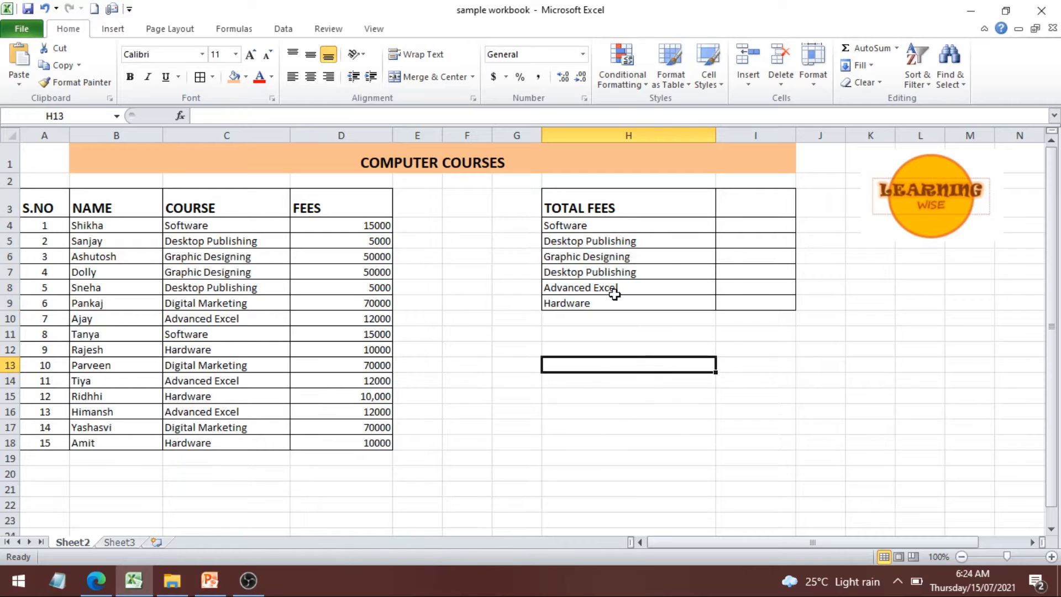
{"action": "left_click", "coordinate": [560, 225]}
{"action": "left_click", "coordinate": [637, 241]}
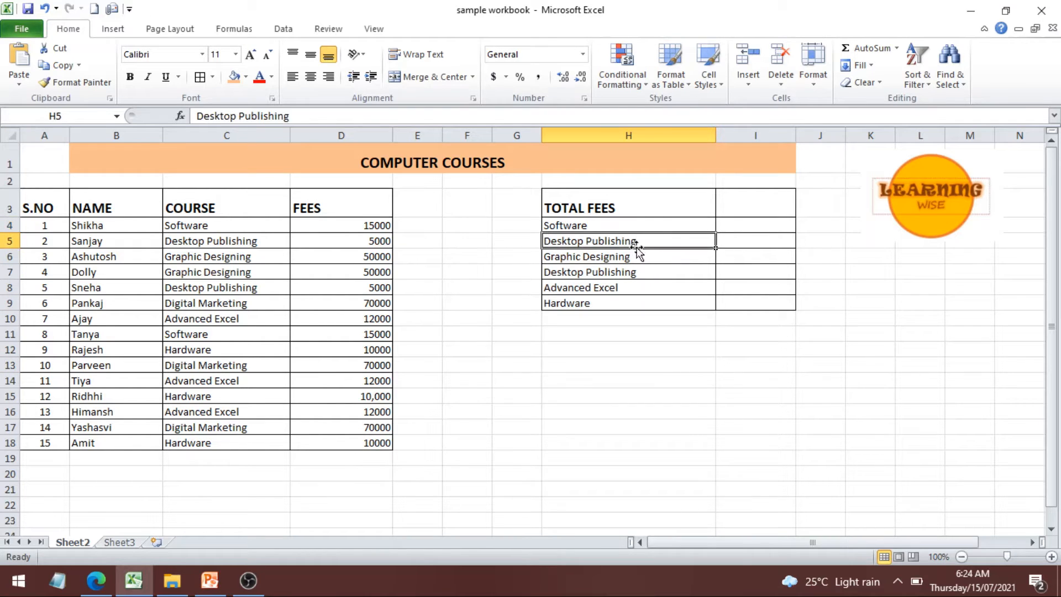
{"action": "left_click", "coordinate": [629, 260]}
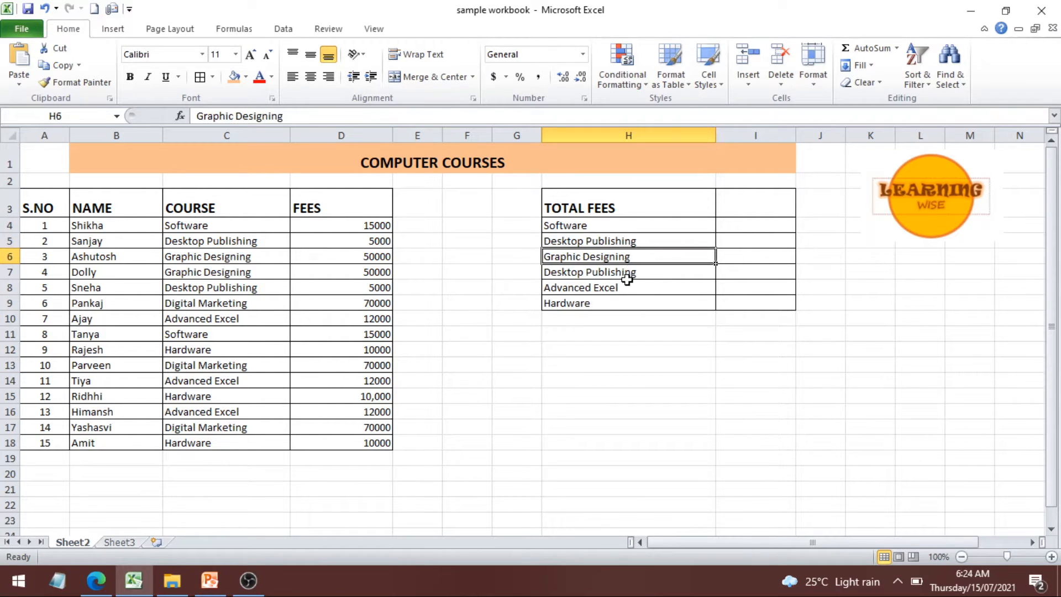
Clear the duplicate Desktop Publishing entry in H7 and move Advanced Excel and Hardware up to H7:H8.
{"action": "left_click", "coordinate": [621, 276]}
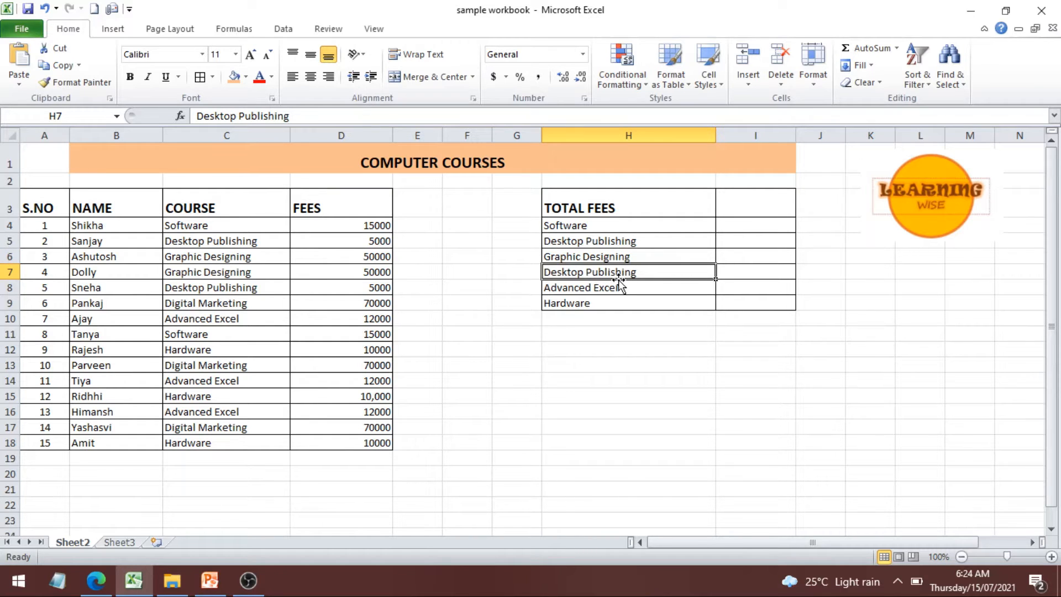
{"action": "key", "text": "Delete"}
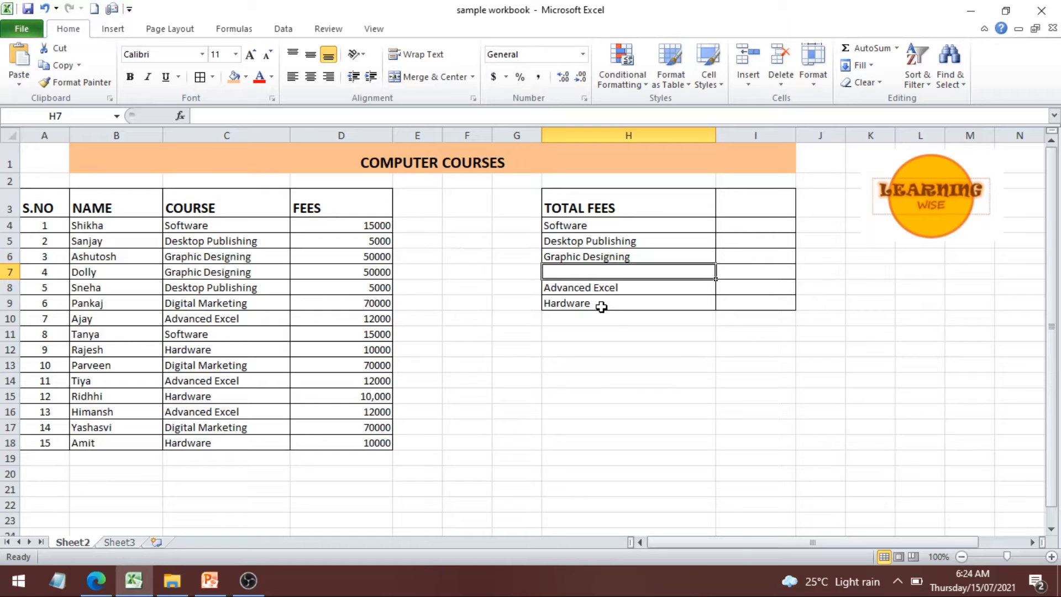
{"action": "left_click_drag", "start_coordinate": [572, 286], "coordinate": [570, 300]}
{"action": "key", "text": "ctrl+c"}
{"action": "left_click", "coordinate": [590, 270]}
{"action": "key", "text": "ctrl+v"}
{"action": "left_click", "coordinate": [692, 364]}
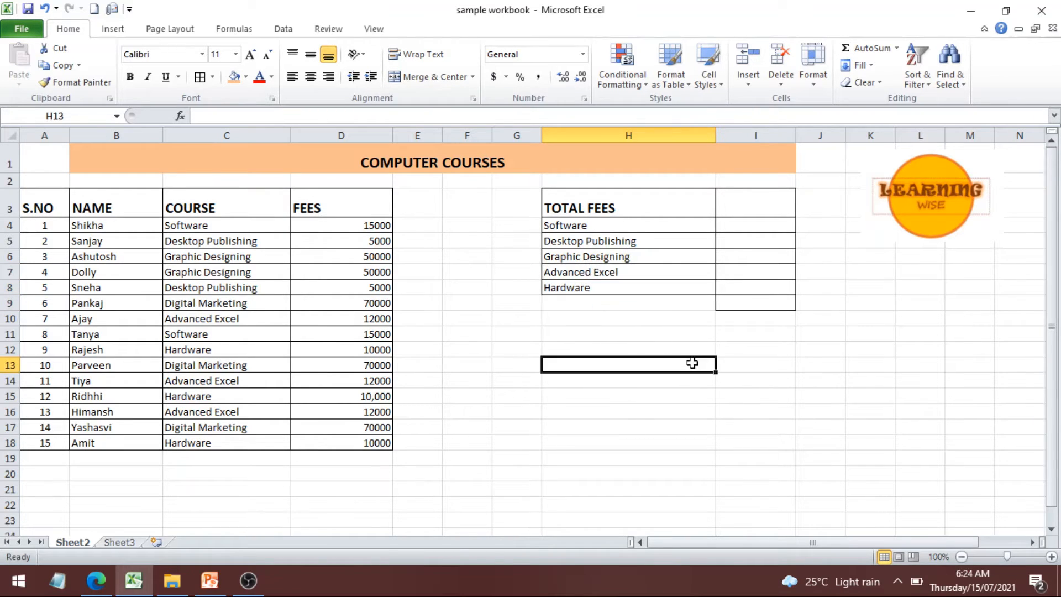
Remove the borders from the unused cell I9 and apply all borders to I8 beside Hardware.
{"action": "left_click", "coordinate": [735, 303]}
{"action": "left_click", "coordinate": [215, 77]}
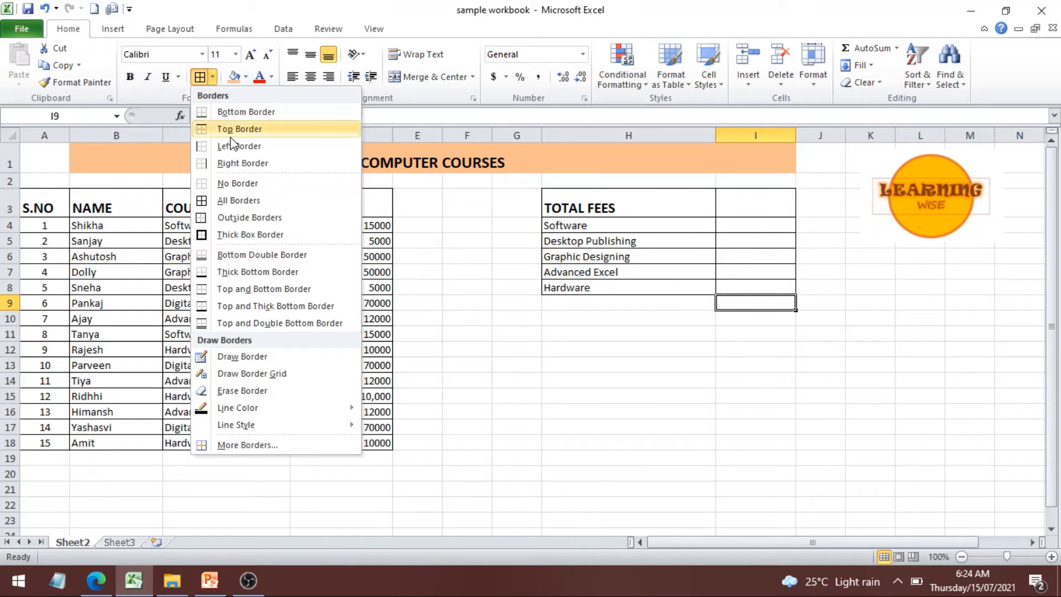
{"action": "left_click", "coordinate": [252, 183]}
{"action": "left_click", "coordinate": [781, 380]}
{"action": "left_click", "coordinate": [729, 293]}
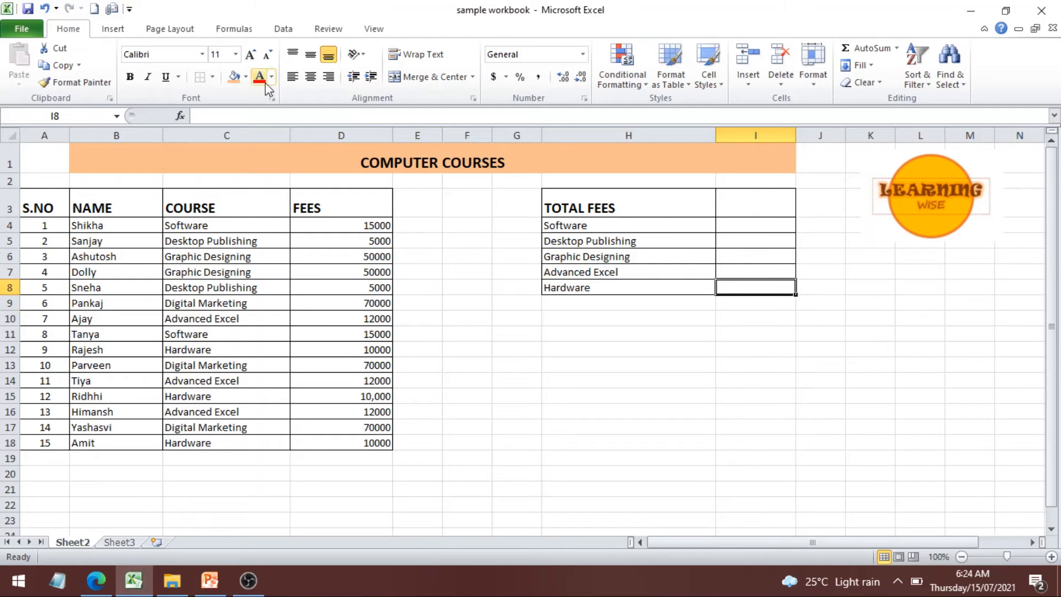
{"action": "left_click", "coordinate": [212, 78]}
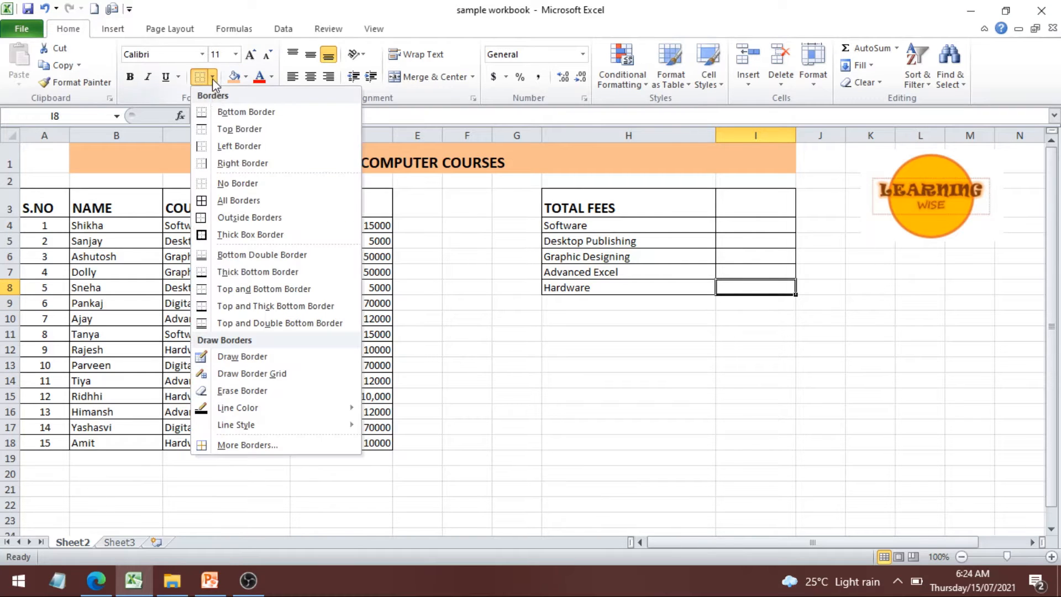
{"action": "left_click", "coordinate": [256, 204]}
{"action": "left_click", "coordinate": [832, 384]}
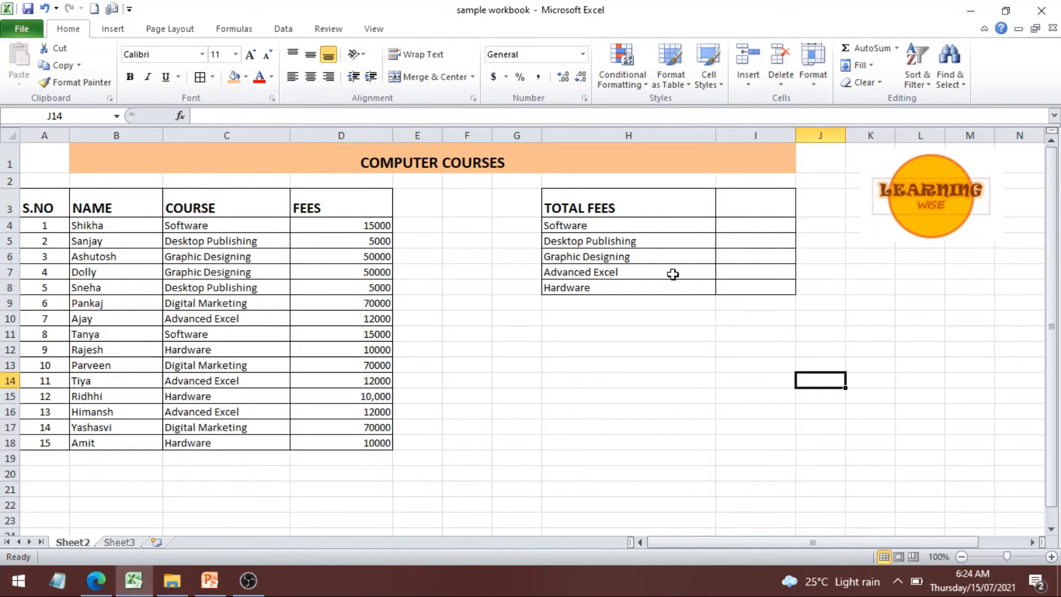
Examine the Software records in rows 4 and 11 and the Desktop Publishing records in rows 5 and 8 against the Total Fees list.
{"action": "left_click", "coordinate": [601, 224]}
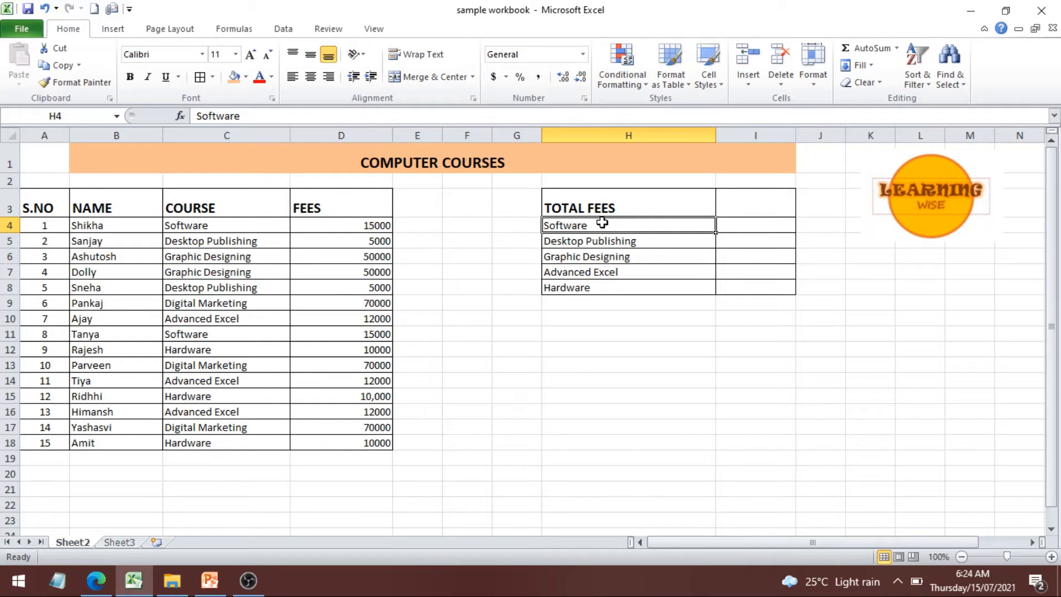
{"action": "left_click", "coordinate": [237, 223]}
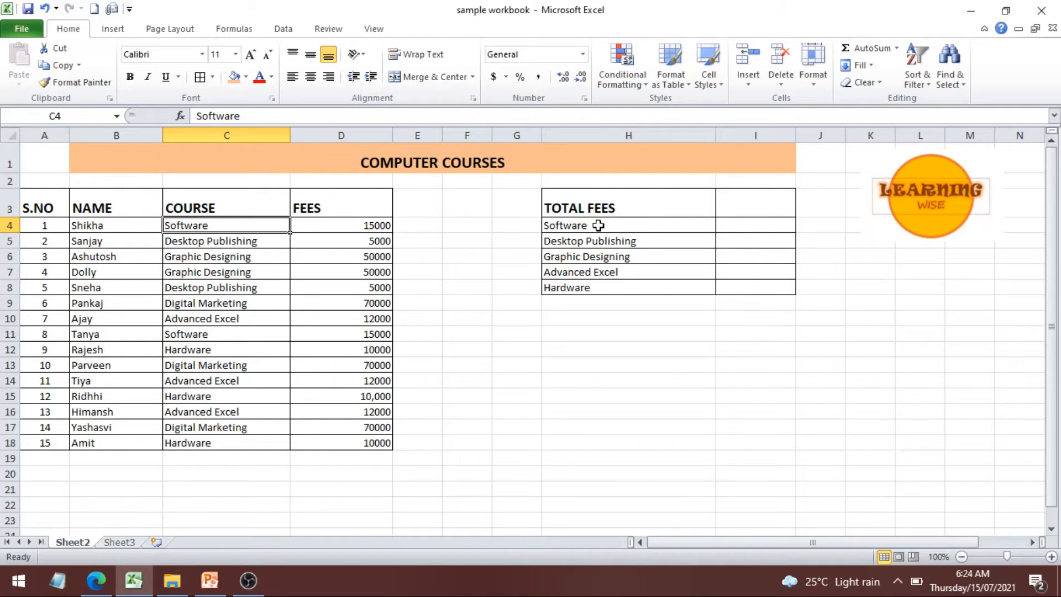
{"action": "left_click", "coordinate": [758, 227]}
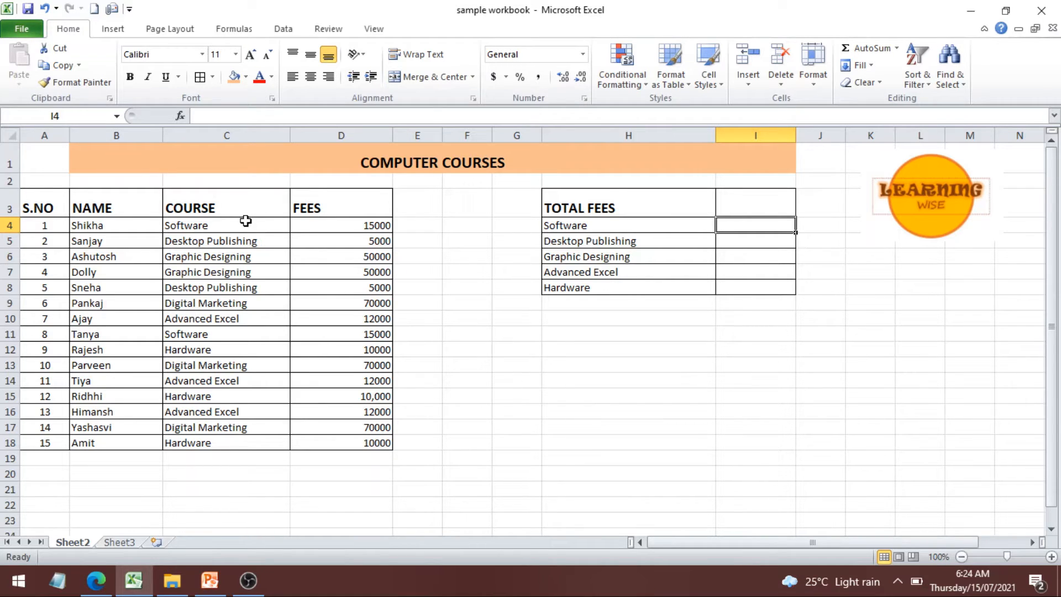
{"action": "left_click", "coordinate": [217, 222]}
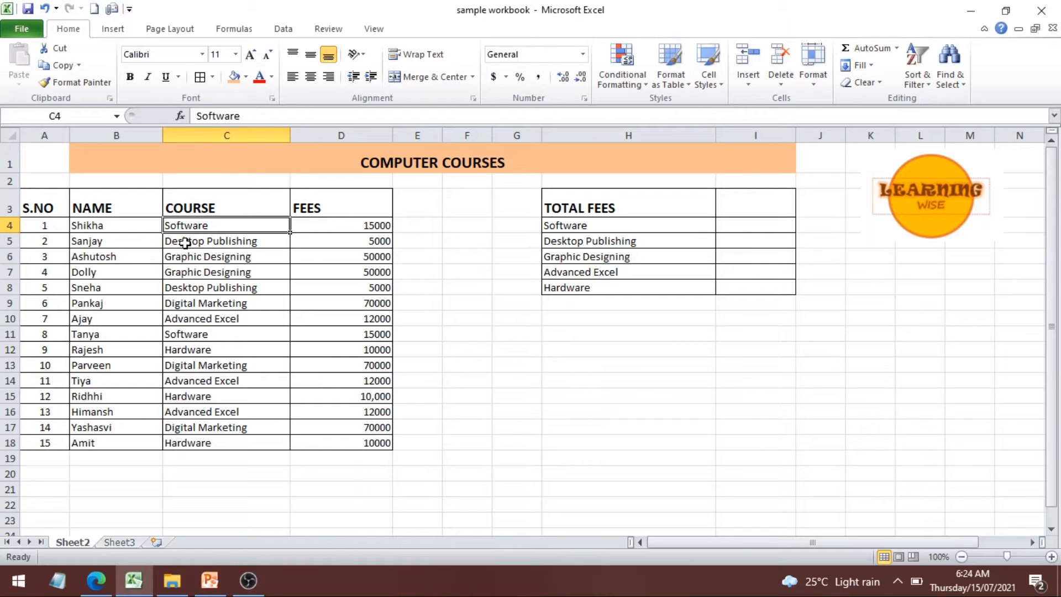
{"action": "left_click", "coordinate": [2, 226]}
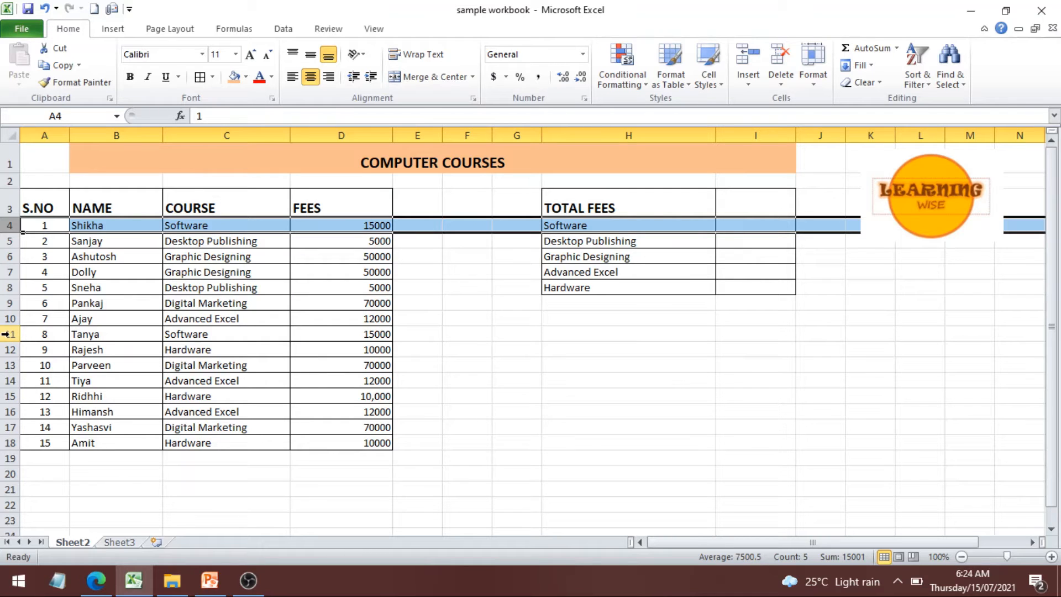
{"action": "left_click", "coordinate": [6, 334], "text": "ctrl"}
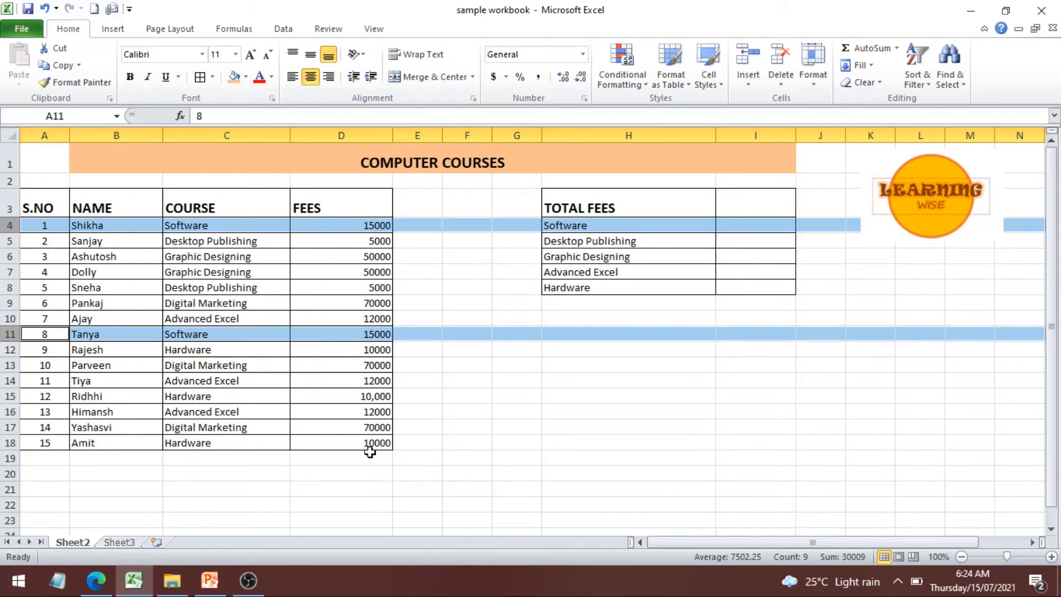
{"action": "left_click", "coordinate": [351, 491]}
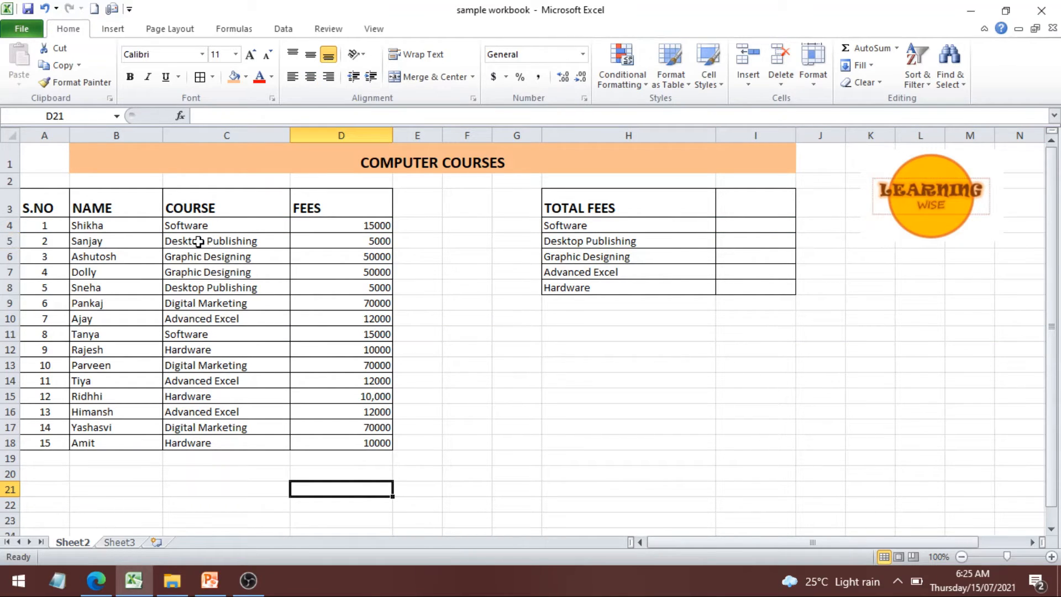
{"action": "left_click", "coordinate": [7, 241]}
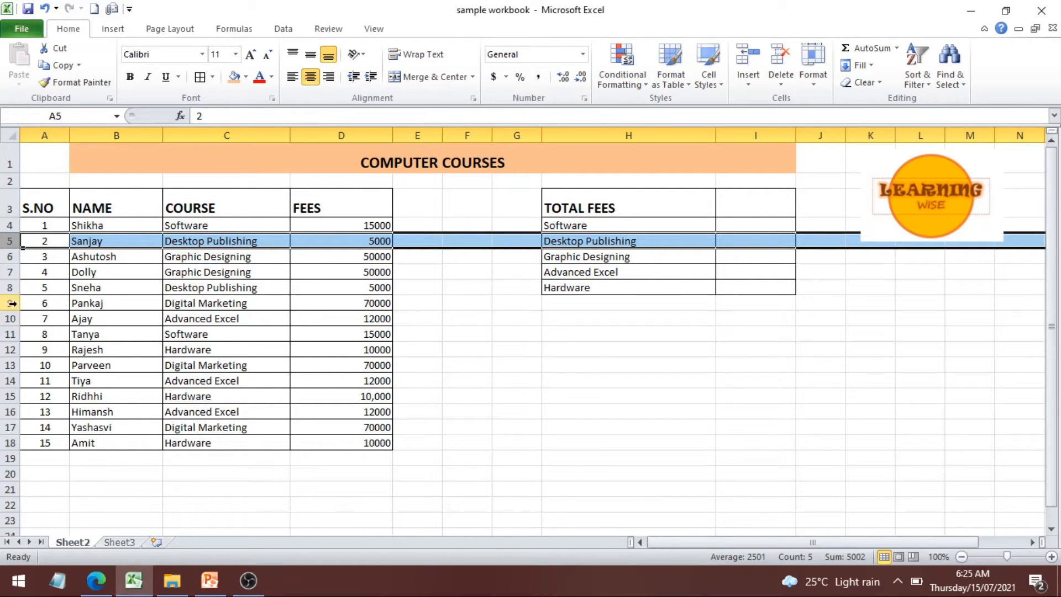
{"action": "left_click", "coordinate": [10, 287], "text": "ctrl"}
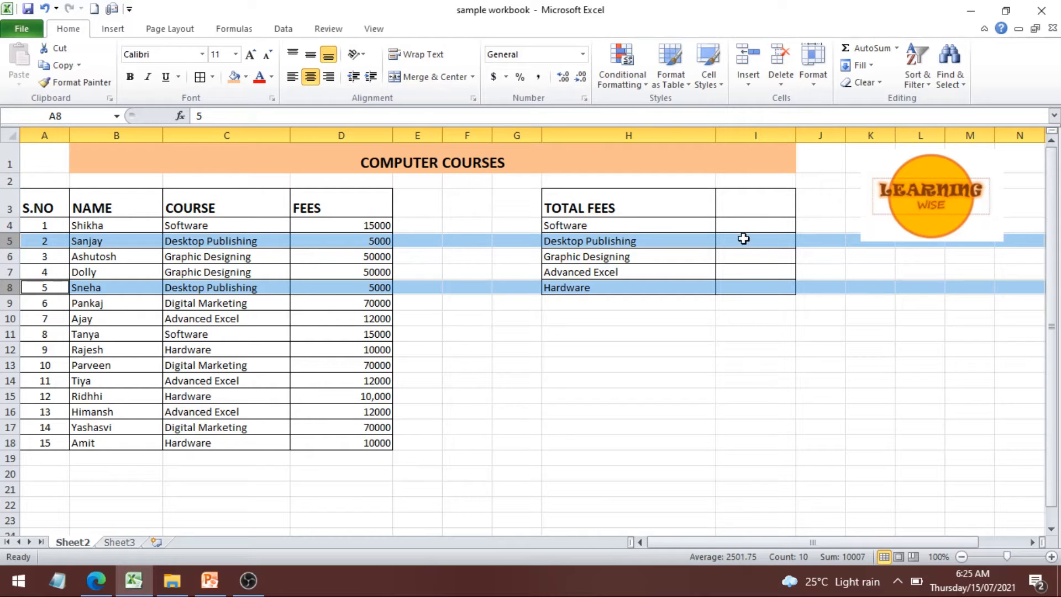
{"action": "left_click", "coordinate": [612, 411]}
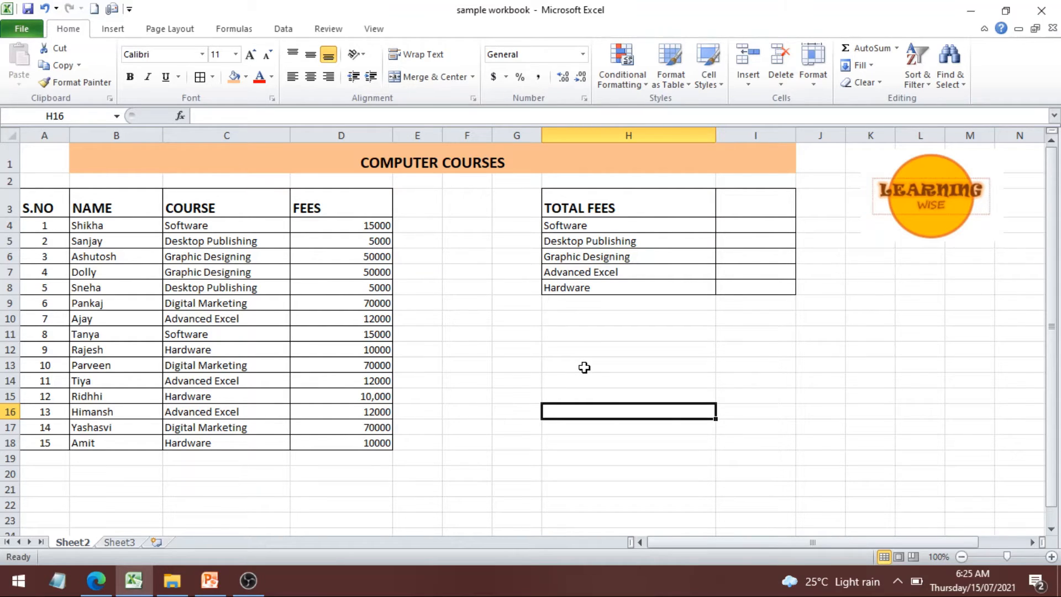
Total the Software fees in I4 with the formula =SUMIF(C4:C18,C4,D4:D18).
{"action": "left_click", "coordinate": [756, 225]}
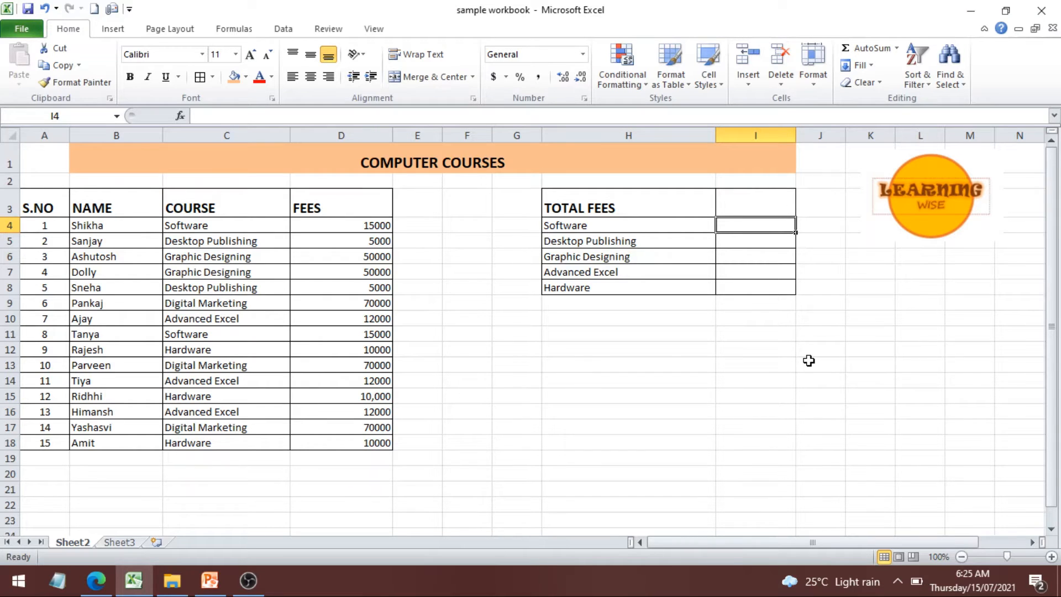
{"action": "type", "text": "="}
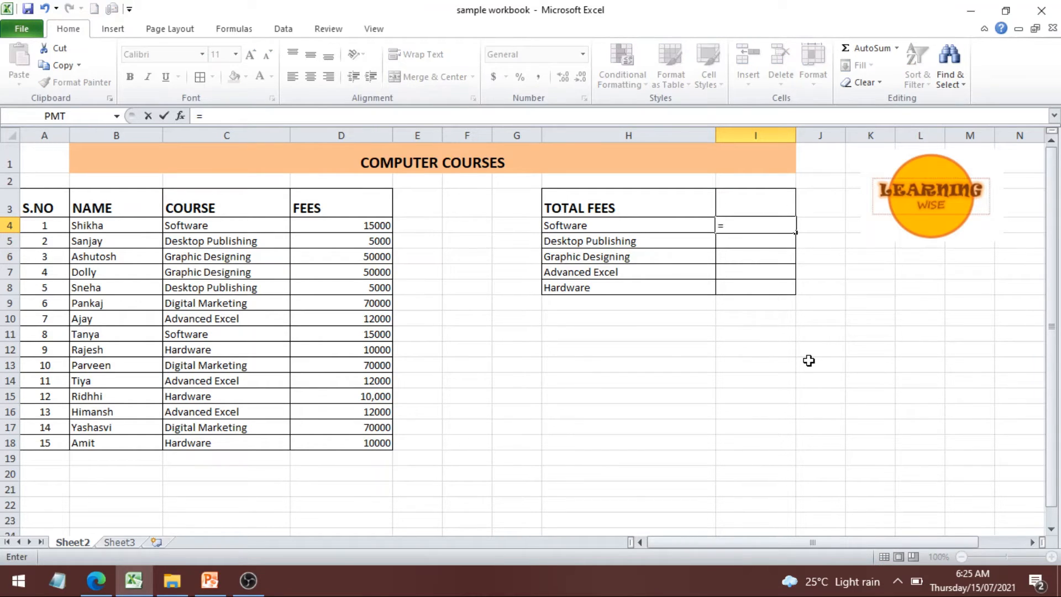
{"action": "type", "text": "SUM"}
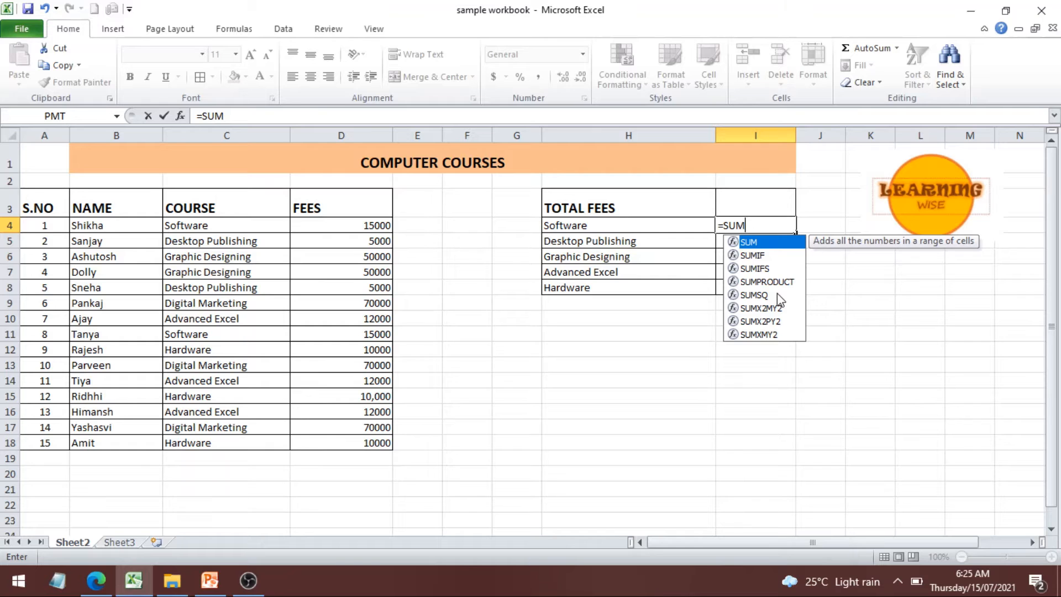
{"action": "left_click", "coordinate": [755, 259]}
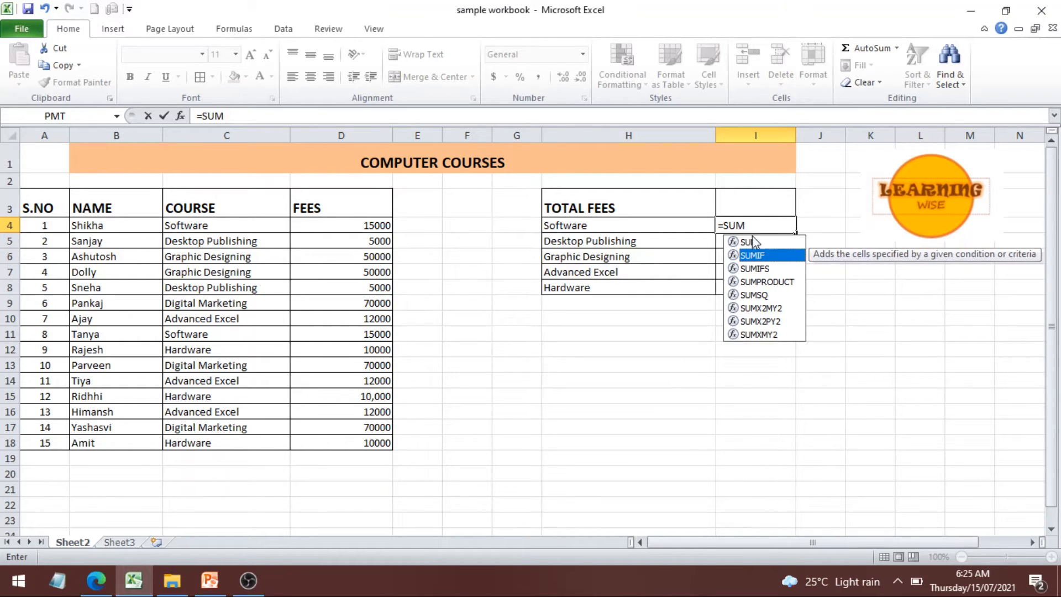
{"action": "double_click", "coordinate": [749, 254]}
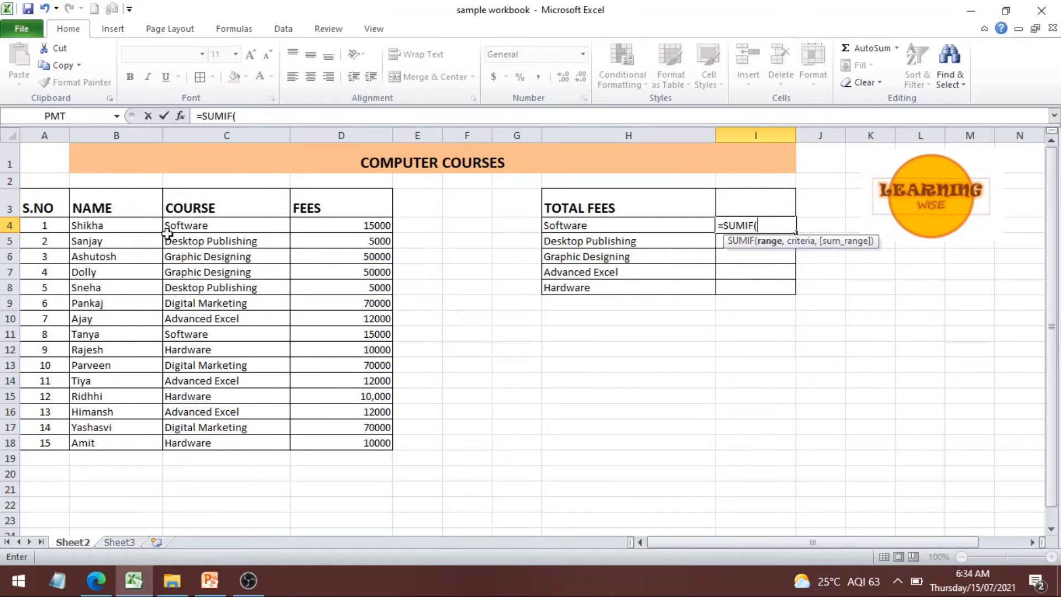
{"action": "left_click_drag", "start_coordinate": [180, 225], "coordinate": [188, 442]}
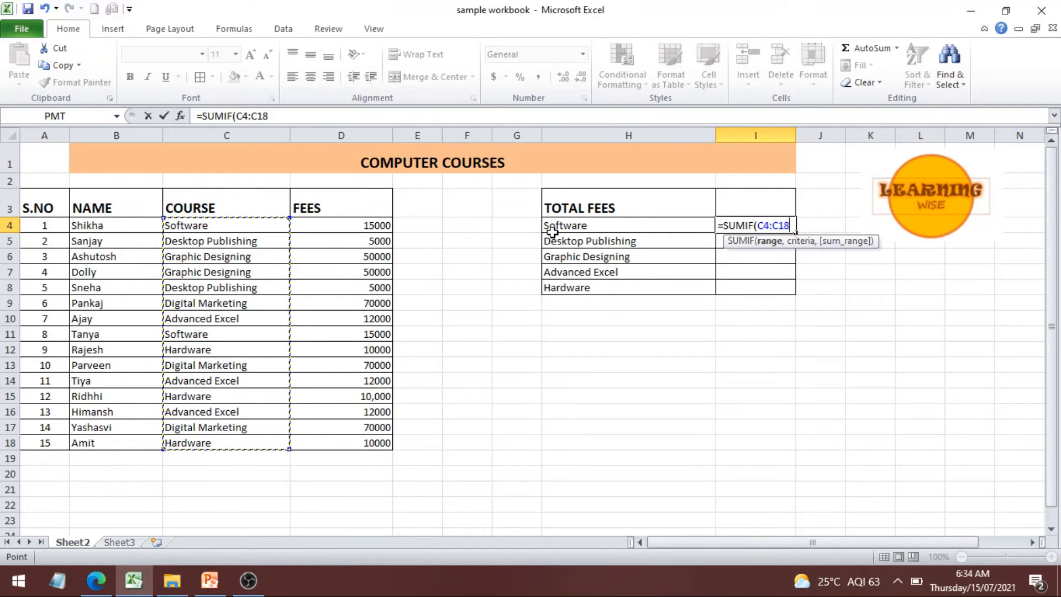
{"action": "type", "text": ","}
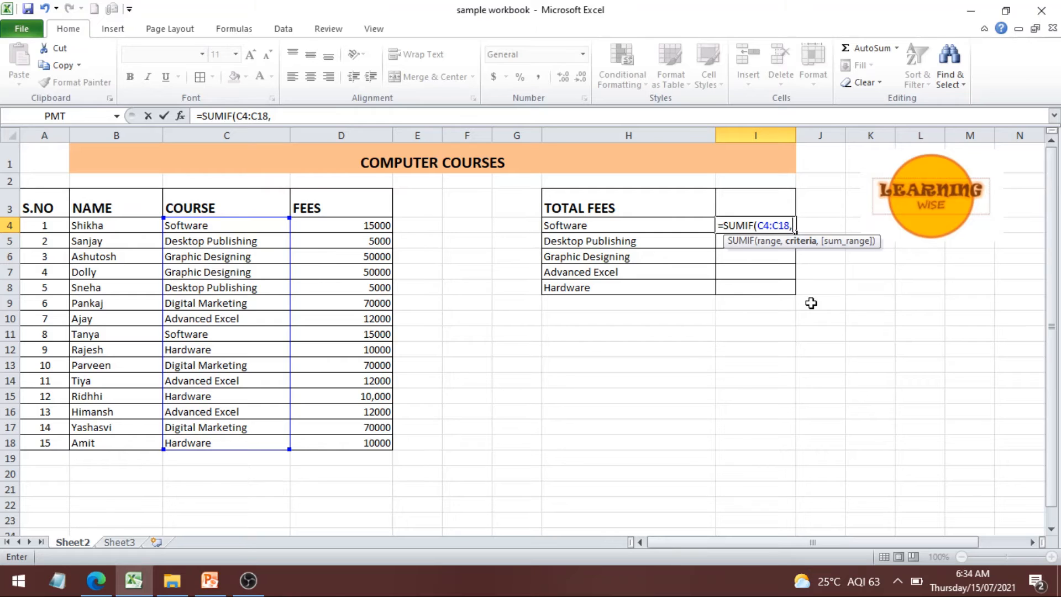
{"action": "left_click", "coordinate": [216, 226]}
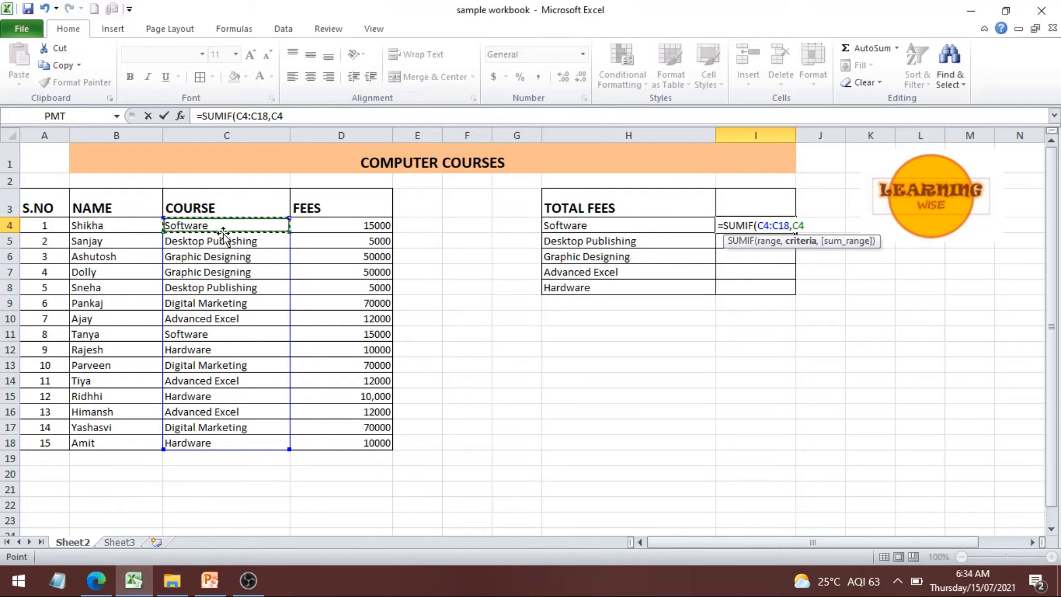
{"action": "type", "text": ","}
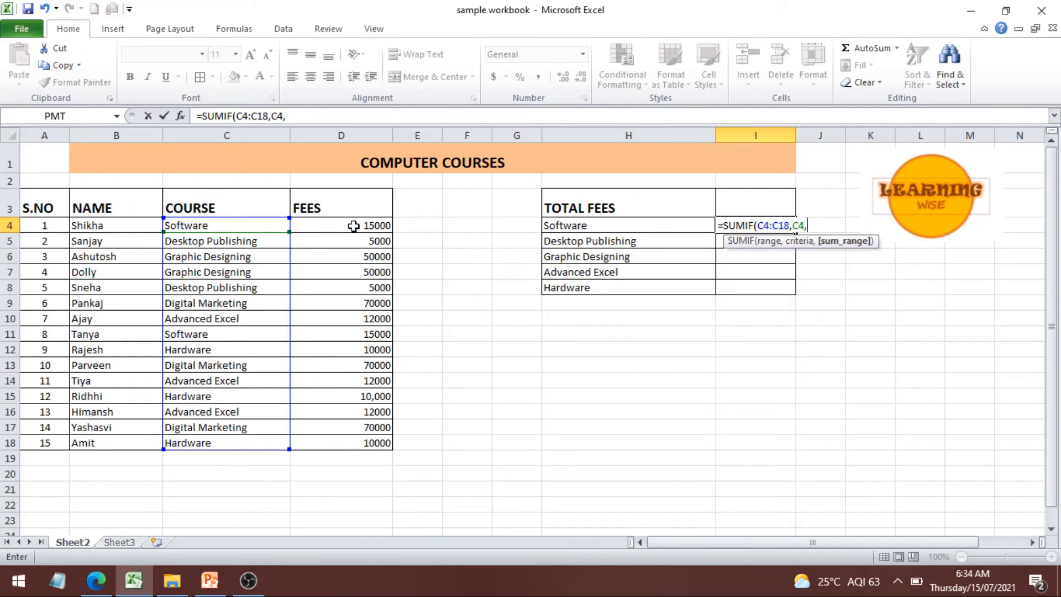
{"action": "left_click_drag", "start_coordinate": [352, 225], "coordinate": [359, 441]}
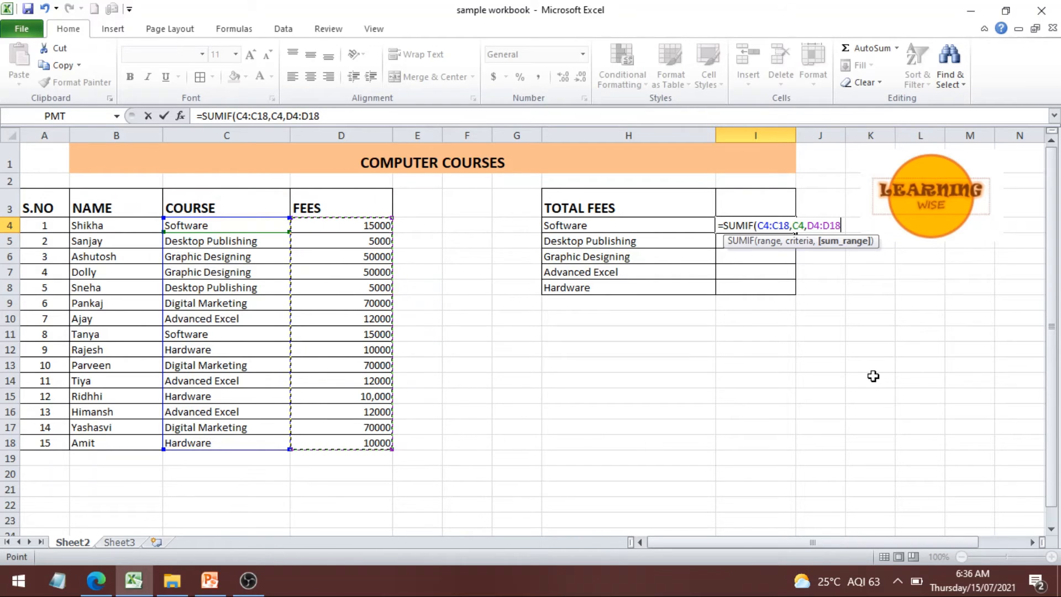
{"action": "type", "text": ")"}
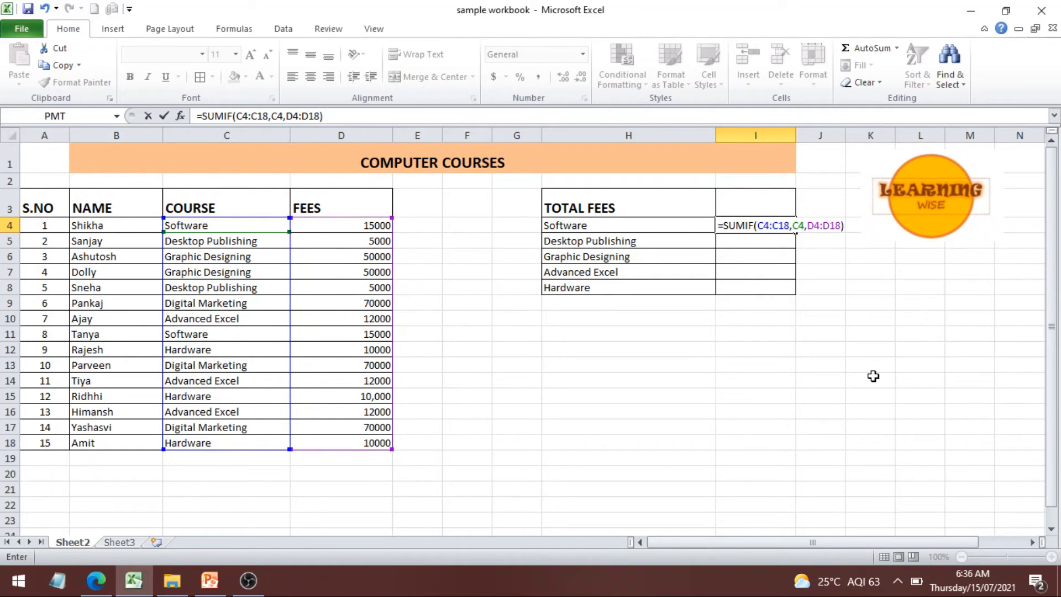
{"action": "key", "text": "Return"}
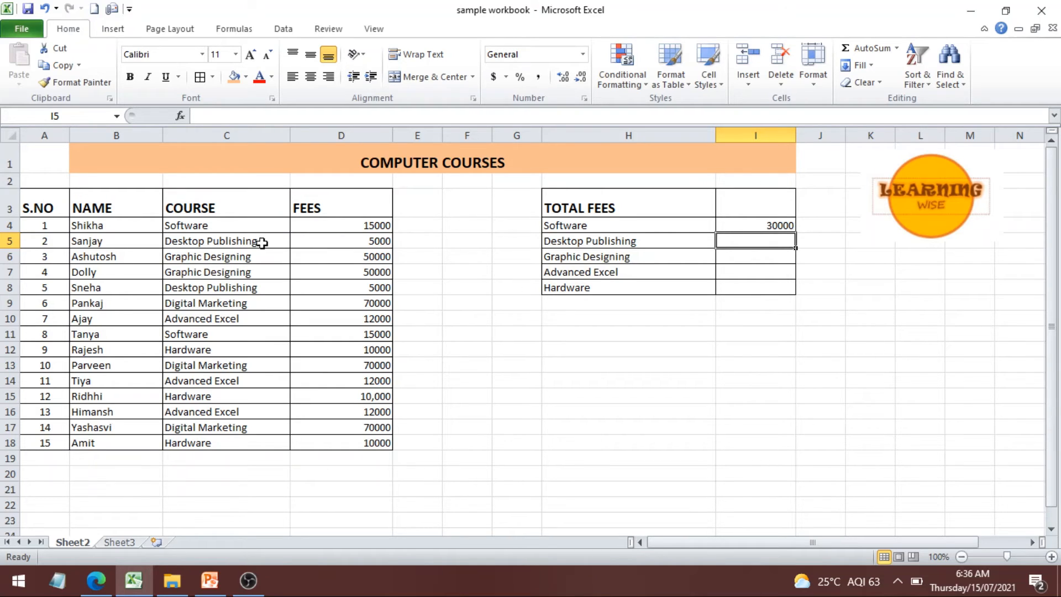
Check the Software total in I4 against the sum of the individual Software fees in D4 and D11.
{"action": "left_click", "coordinate": [9, 226]}
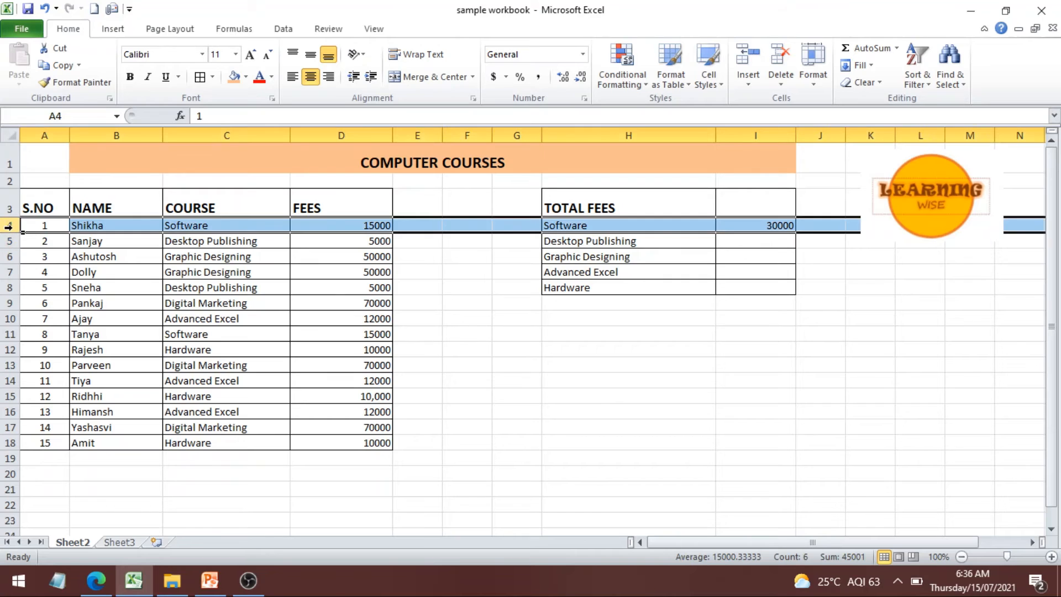
{"action": "left_click", "coordinate": [9, 334]}
{"action": "left_click", "coordinate": [381, 227]}
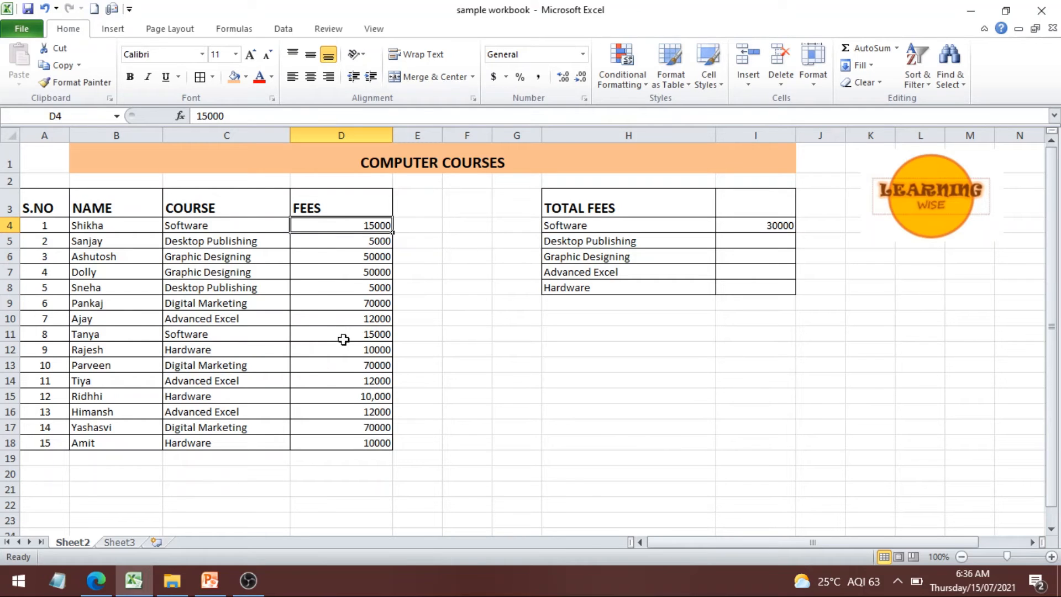
{"action": "left_click", "coordinate": [346, 335], "text": "ctrl"}
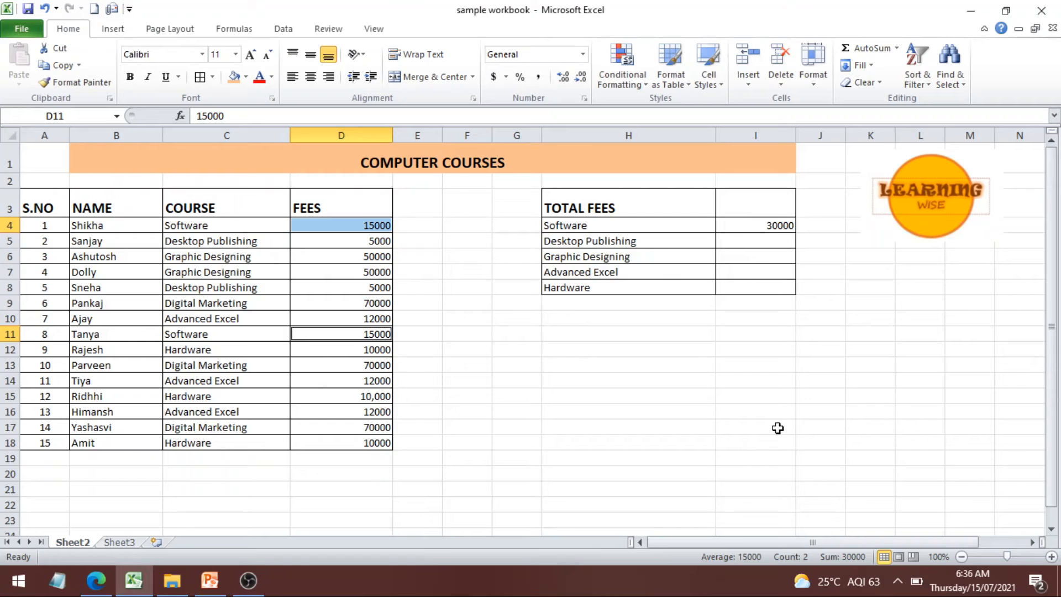
{"action": "left_click", "coordinate": [779, 451]}
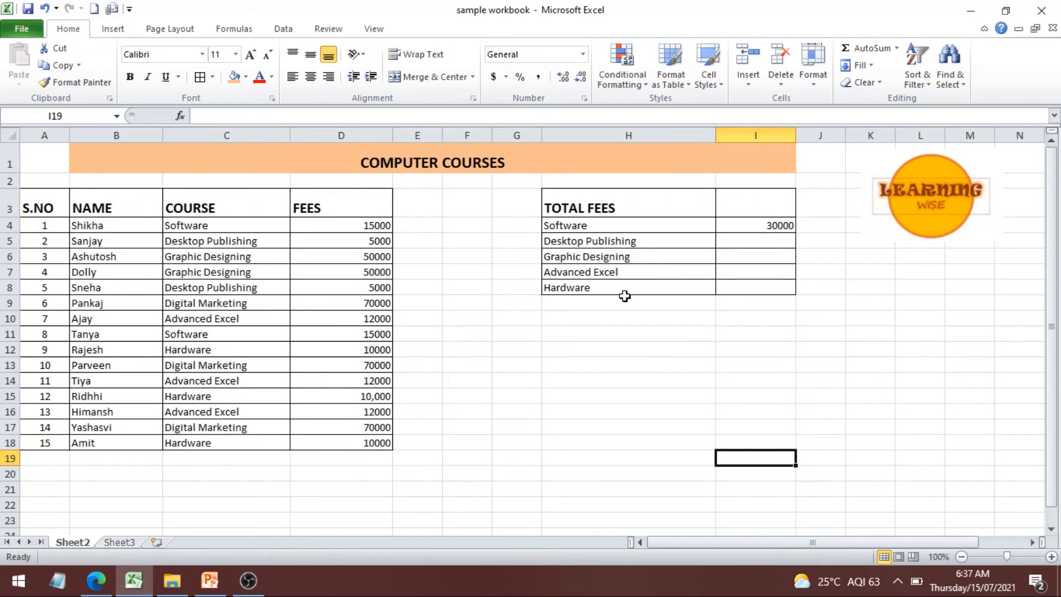
{"action": "left_click", "coordinate": [764, 222]}
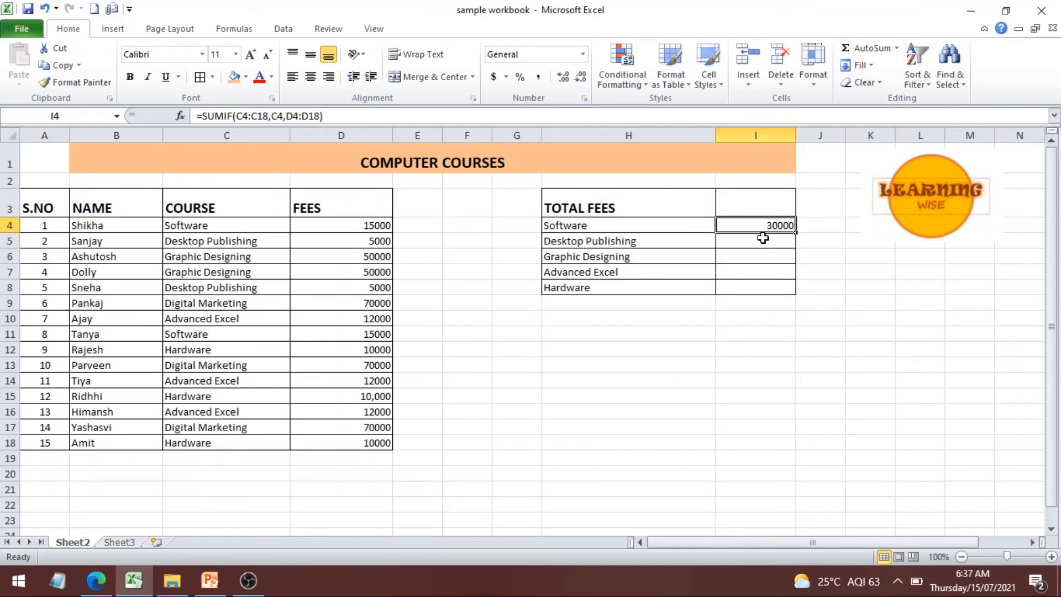
Find SUMIF through the function search and insert it into I5 beside Desktop Publishing.
{"action": "left_click", "coordinate": [761, 240]}
{"action": "left_click", "coordinate": [897, 49]}
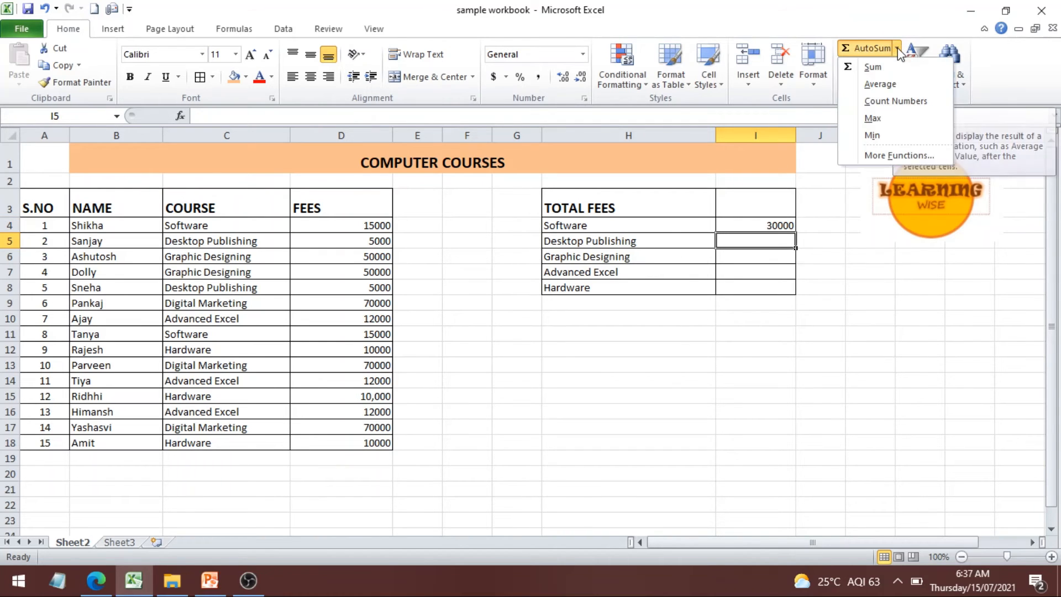
{"action": "left_click", "coordinate": [898, 155]}
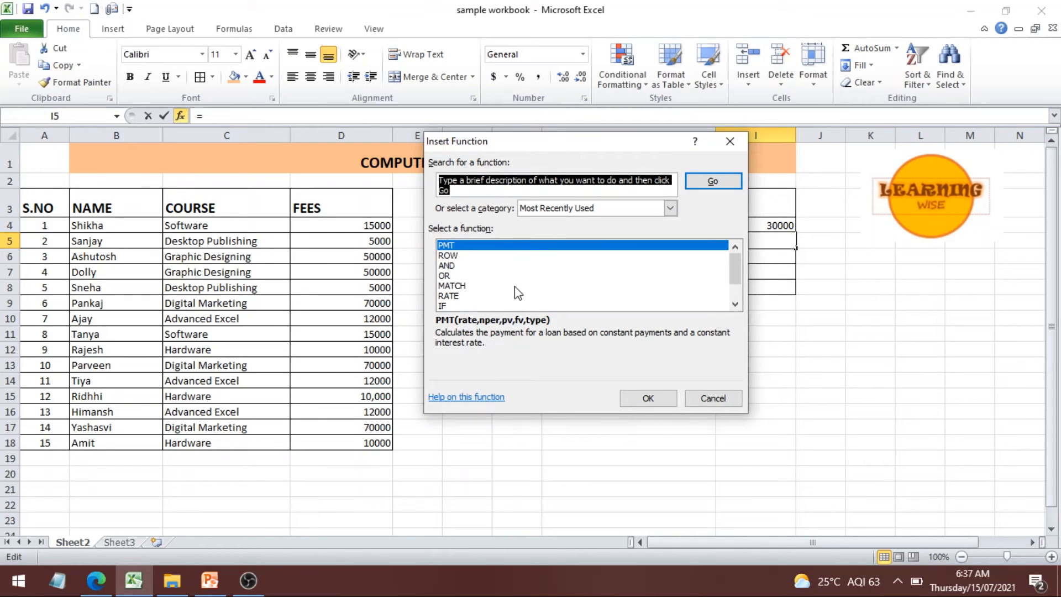
{"action": "left_click_drag", "start_coordinate": [535, 142], "coordinate": [321, 156]}
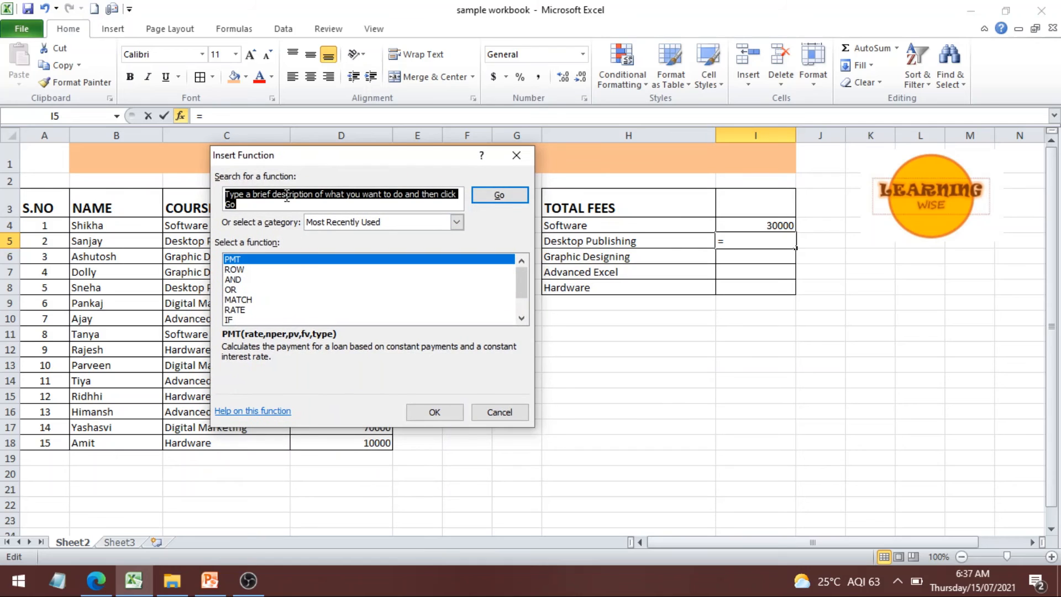
{"action": "type", "text": "SUMIF"}
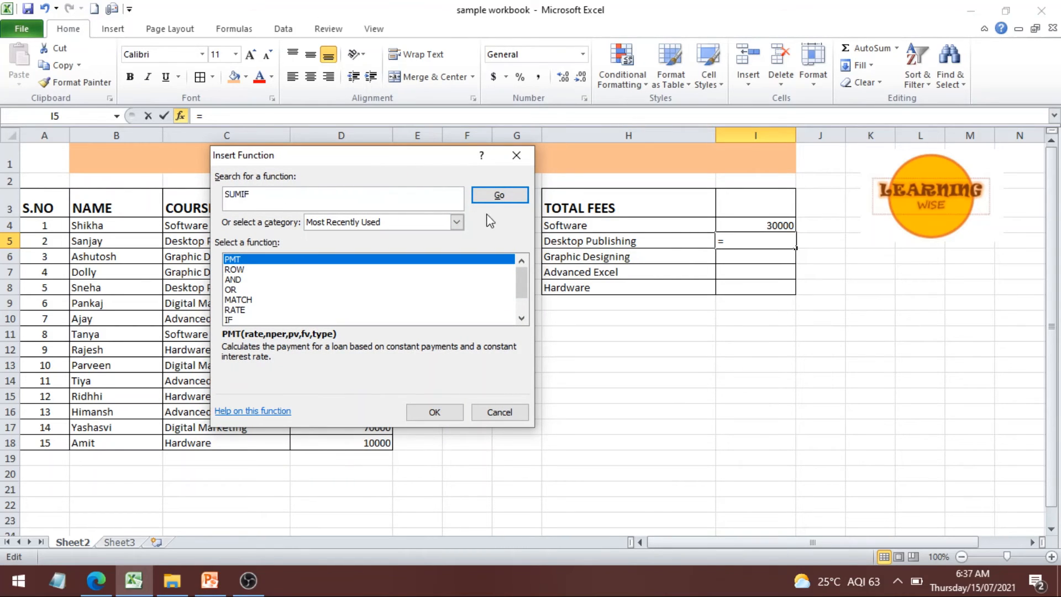
{"action": "left_click", "coordinate": [495, 196]}
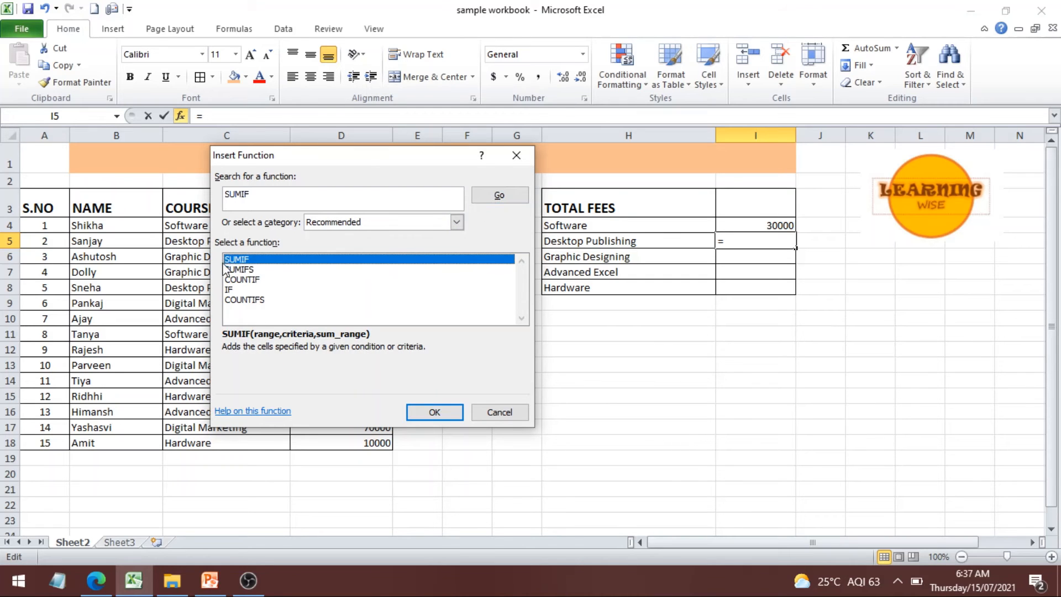
{"action": "left_click", "coordinate": [434, 411]}
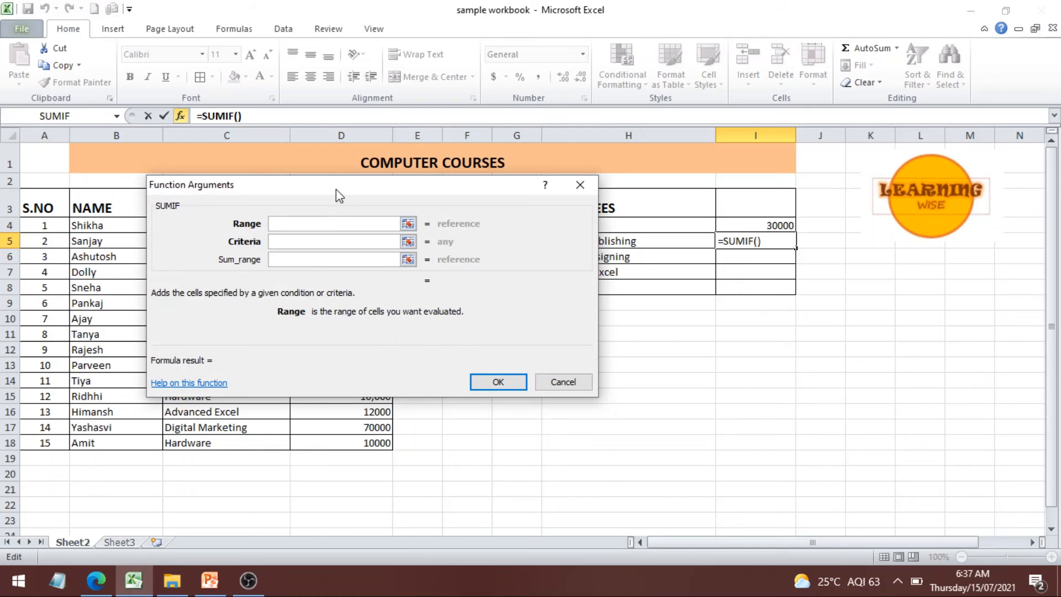
Complete the SUMIF arguments for I5 with range C4:C18, criteria C5 and sum range D4:D18.
{"action": "left_click_drag", "start_coordinate": [341, 196], "coordinate": [699, 182]}
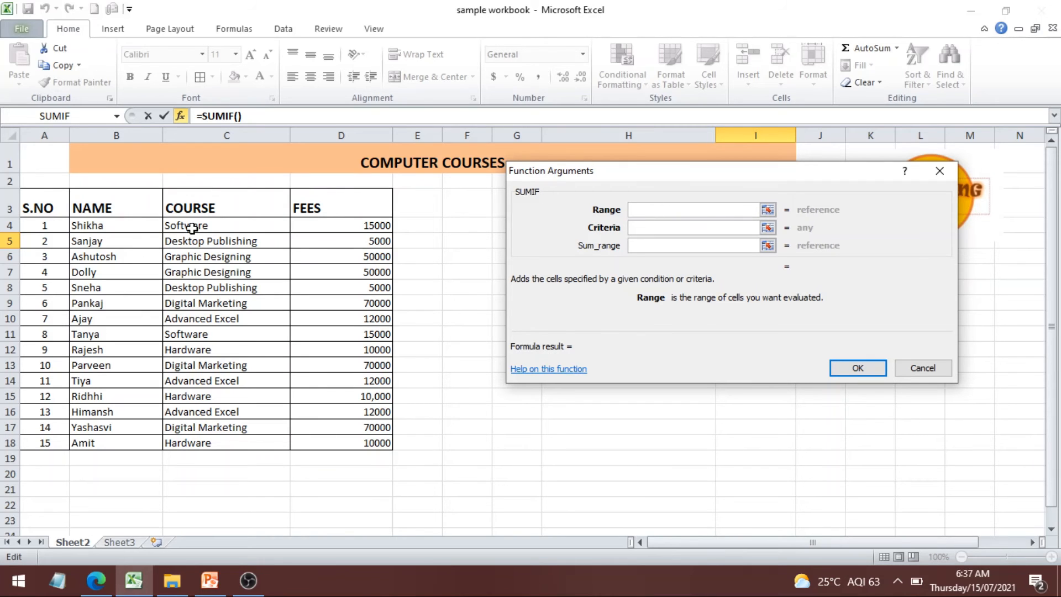
{"action": "left_click_drag", "start_coordinate": [192, 226], "coordinate": [207, 442]}
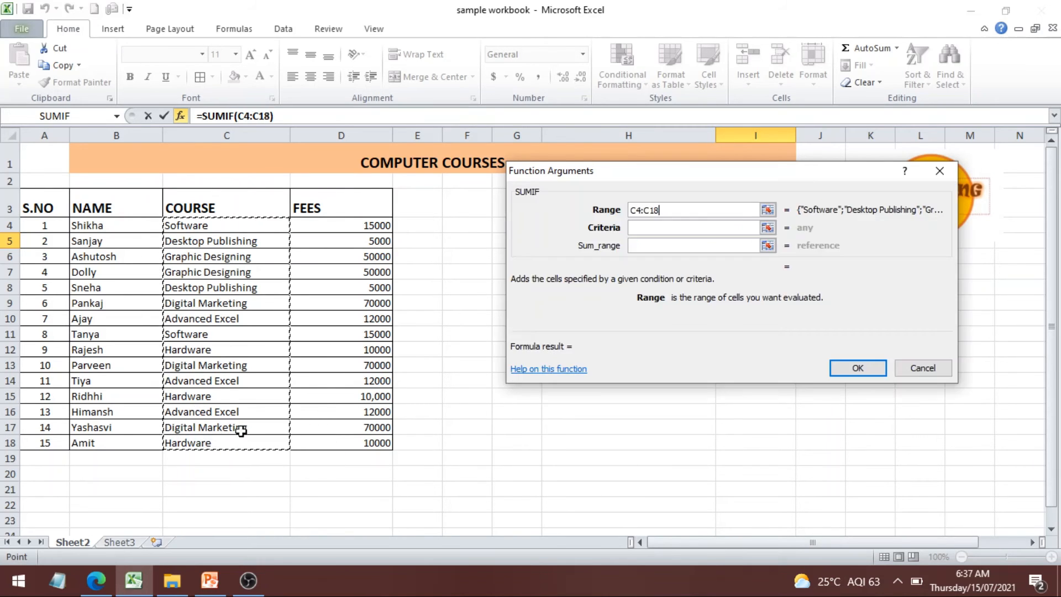
{"action": "left_click_drag", "start_coordinate": [826, 172], "coordinate": [794, 258]}
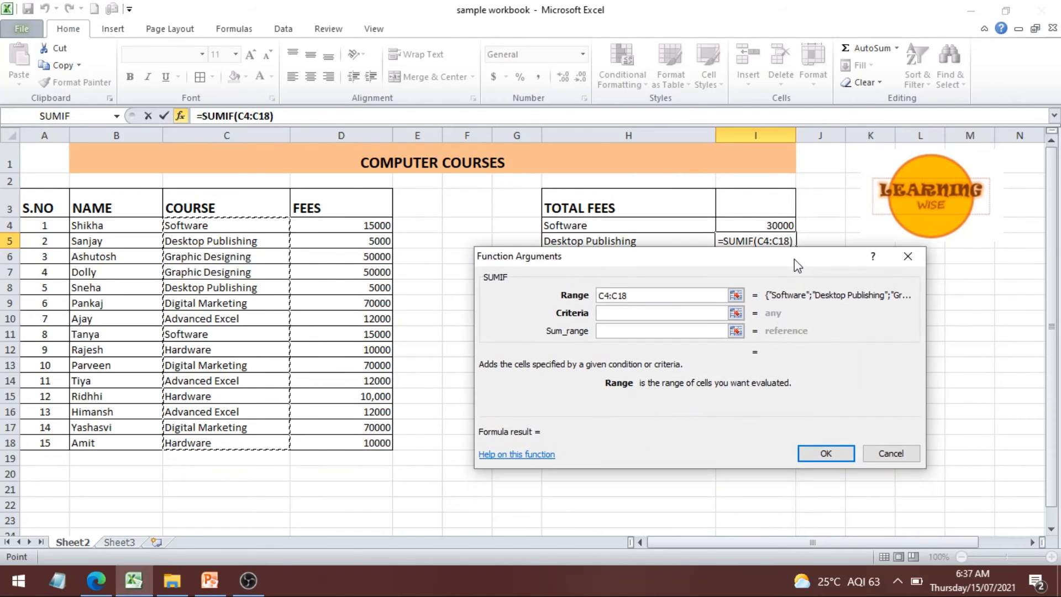
{"action": "left_click", "coordinate": [620, 314]}
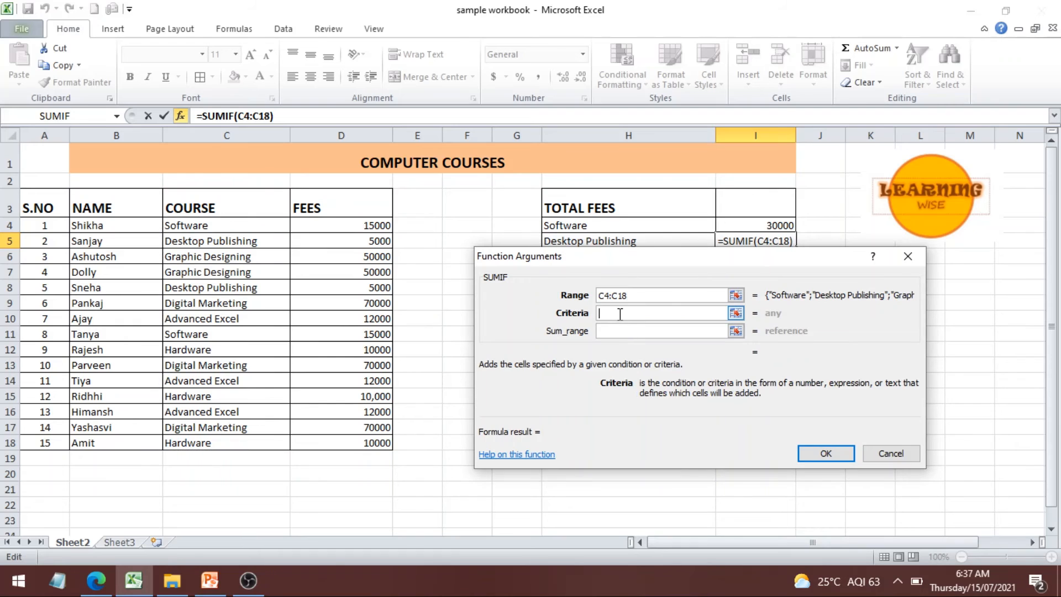
{"action": "left_click", "coordinate": [213, 241]}
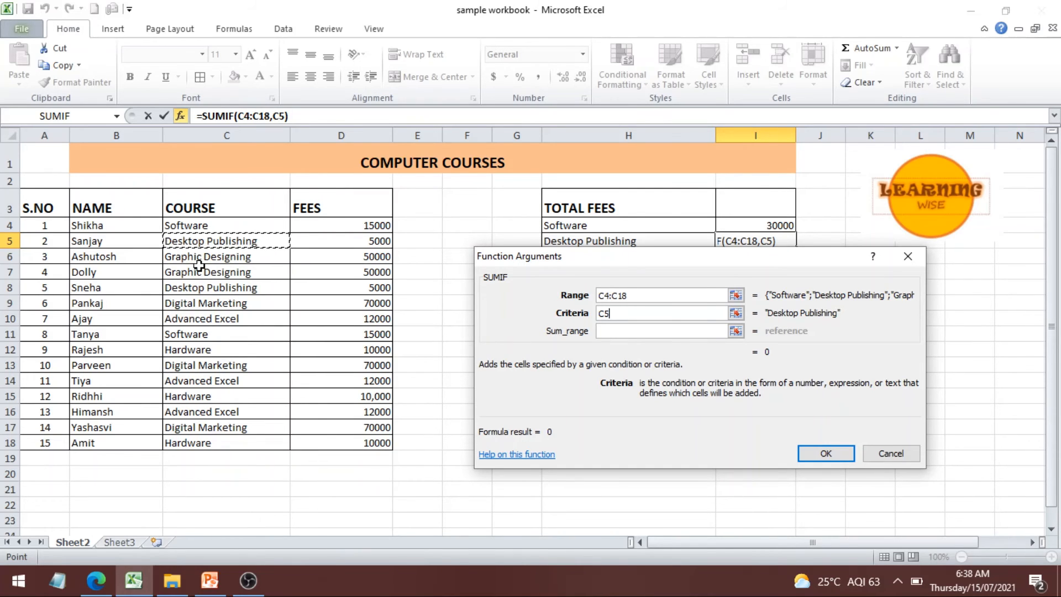
{"action": "left_click", "coordinate": [635, 330]}
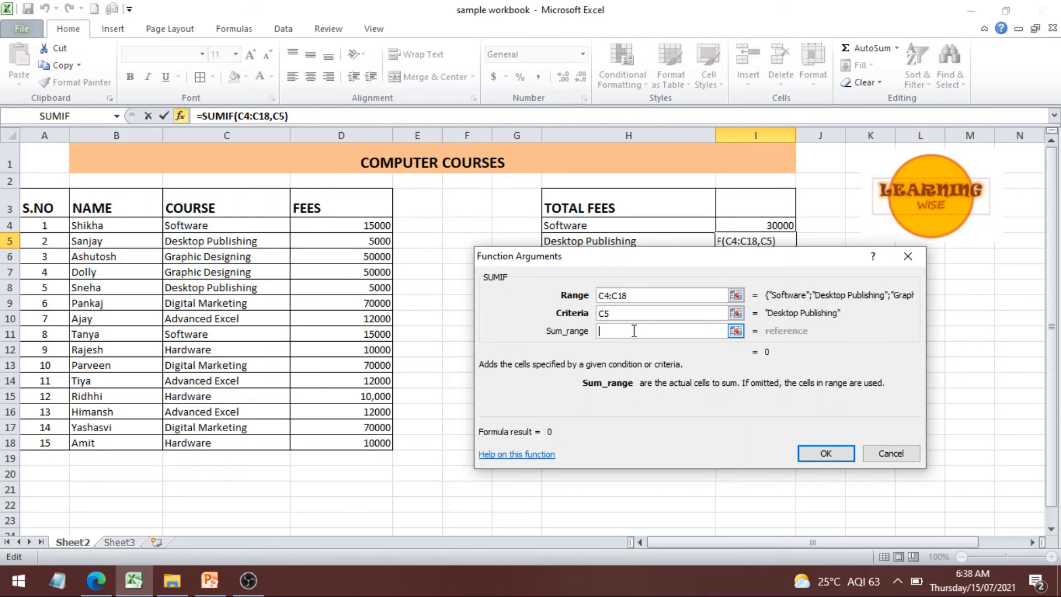
{"action": "left_click_drag", "start_coordinate": [317, 223], "coordinate": [344, 436]}
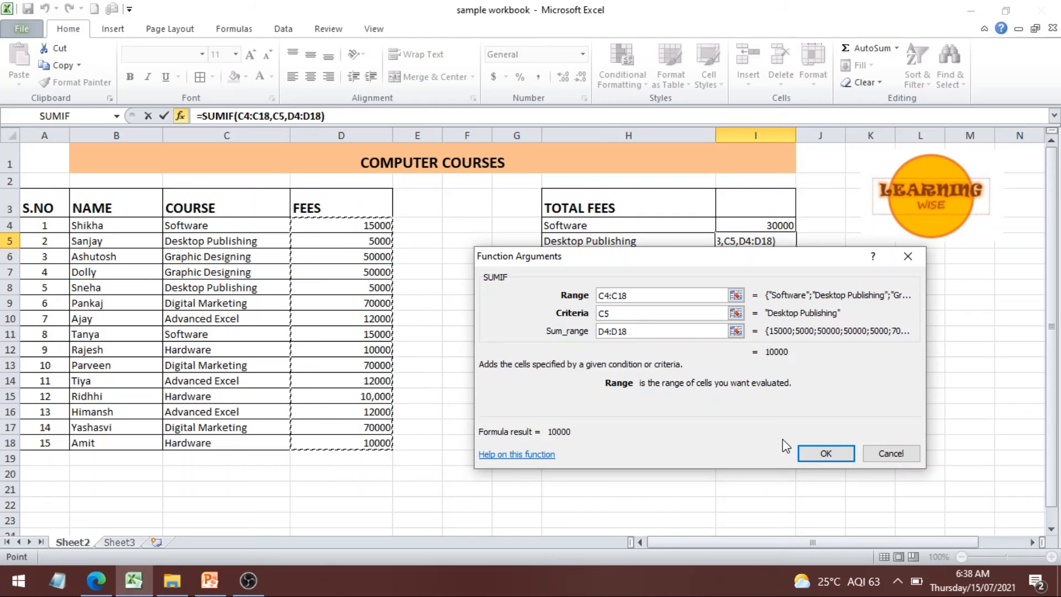
{"action": "left_click", "coordinate": [826, 455]}
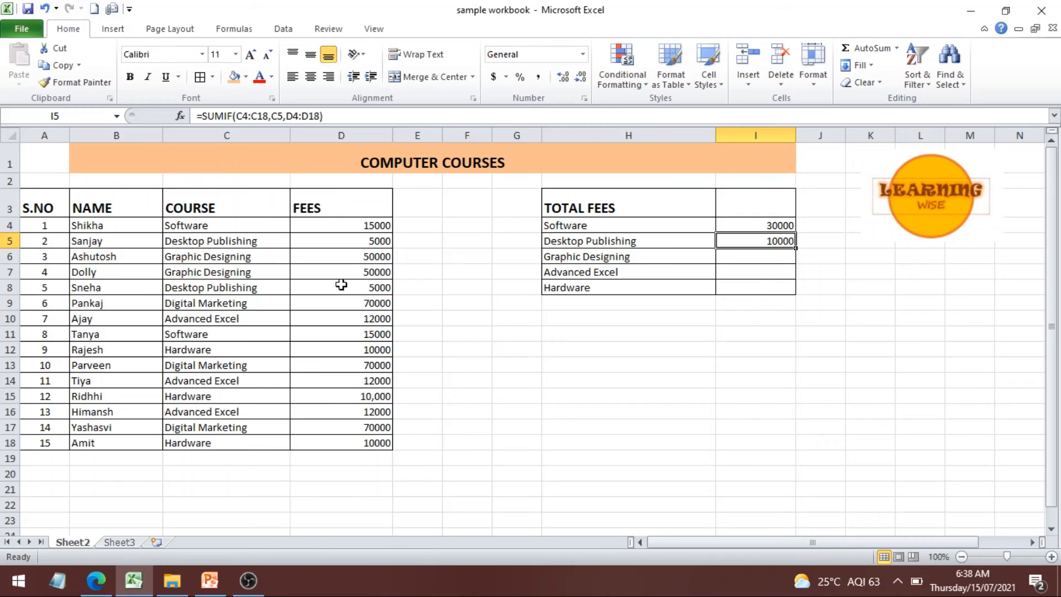
Check the Desktop Publishing total in I5 against the sum of the individual fees in D5 and D8.
{"action": "left_click", "coordinate": [340, 242]}
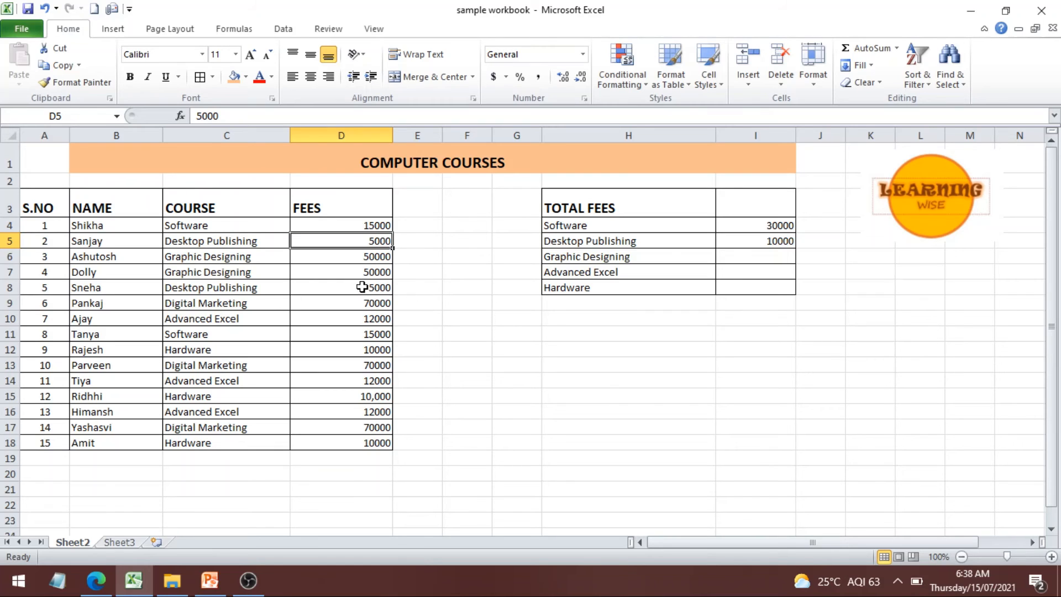
{"action": "left_click", "coordinate": [363, 287], "text": "ctrl"}
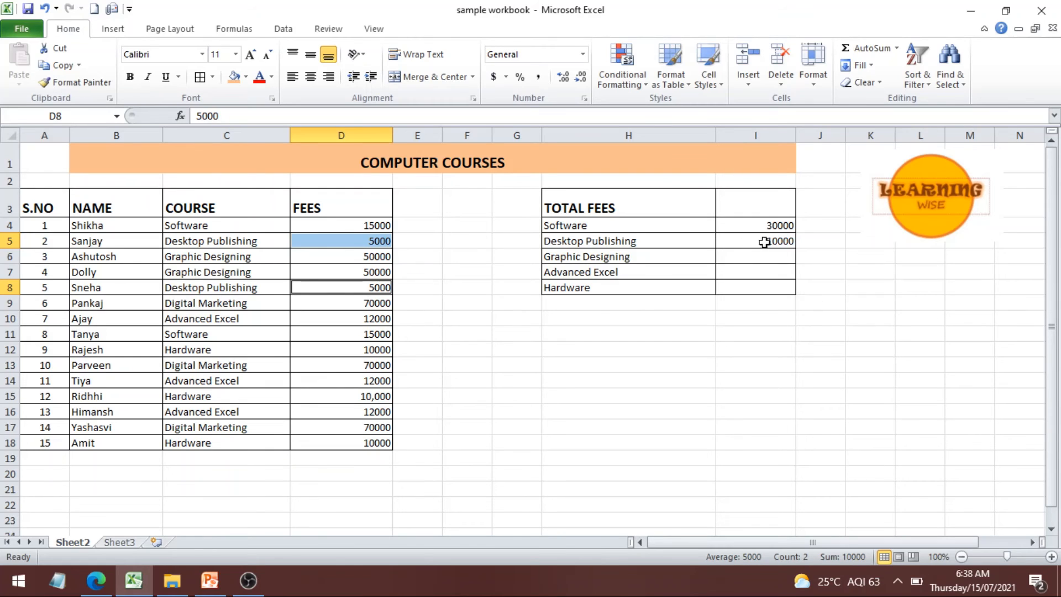
{"action": "left_click", "coordinate": [868, 396]}
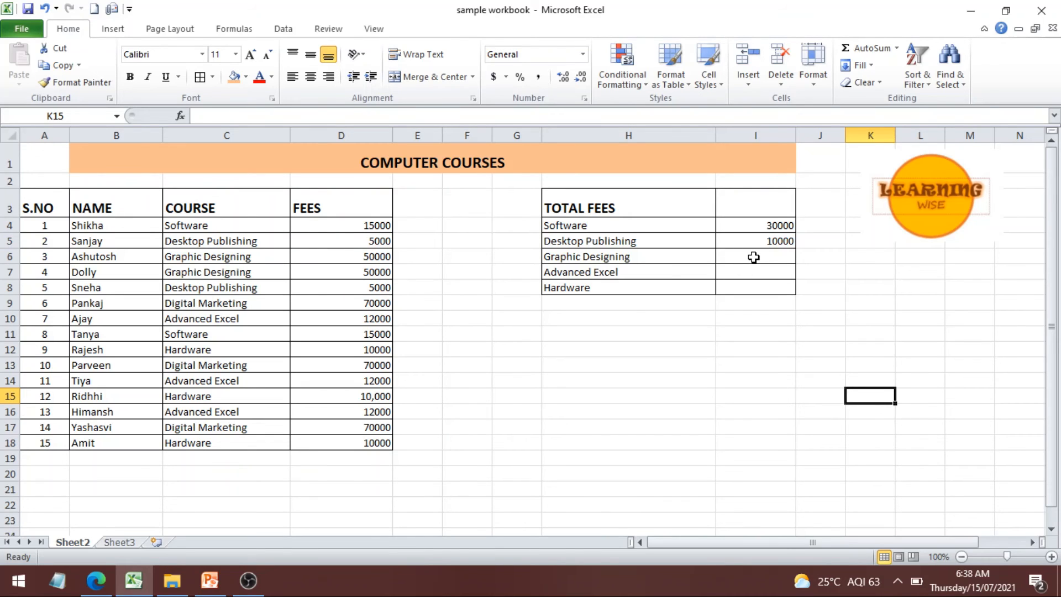
Total the Graphic Designing fees in I6 with the formula =SUMIF(C4:C18,C6,D4:D18).
{"action": "left_click", "coordinate": [753, 257]}
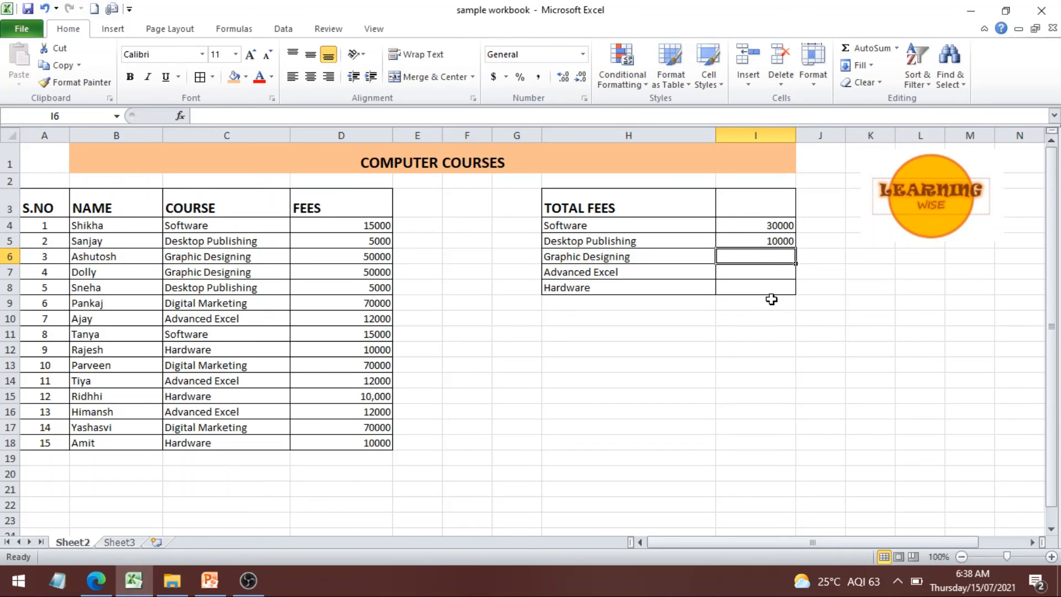
{"action": "type", "text": "=SUMI"}
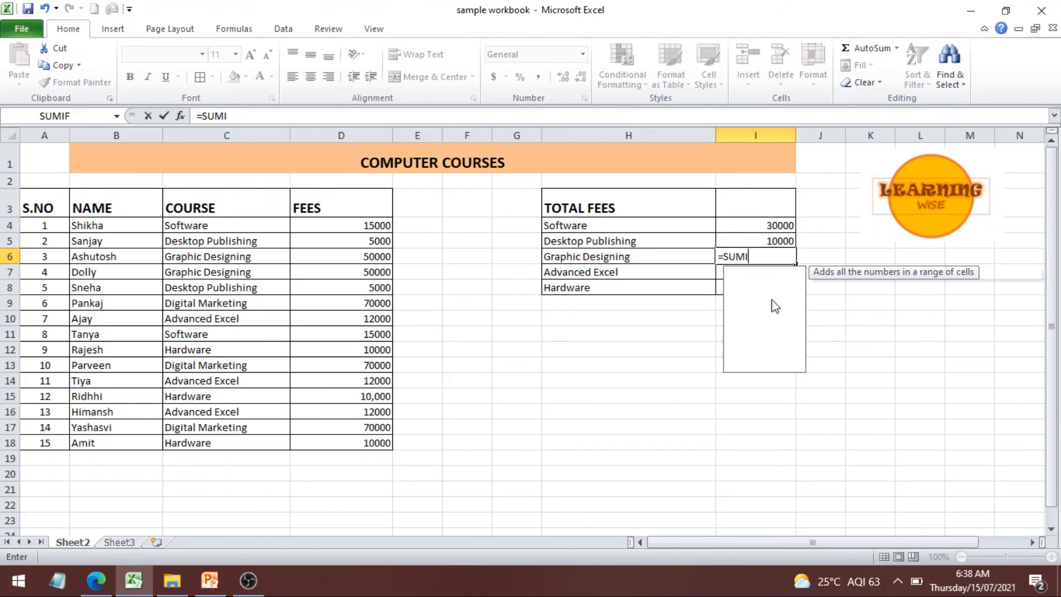
{"action": "type", "text": "F("}
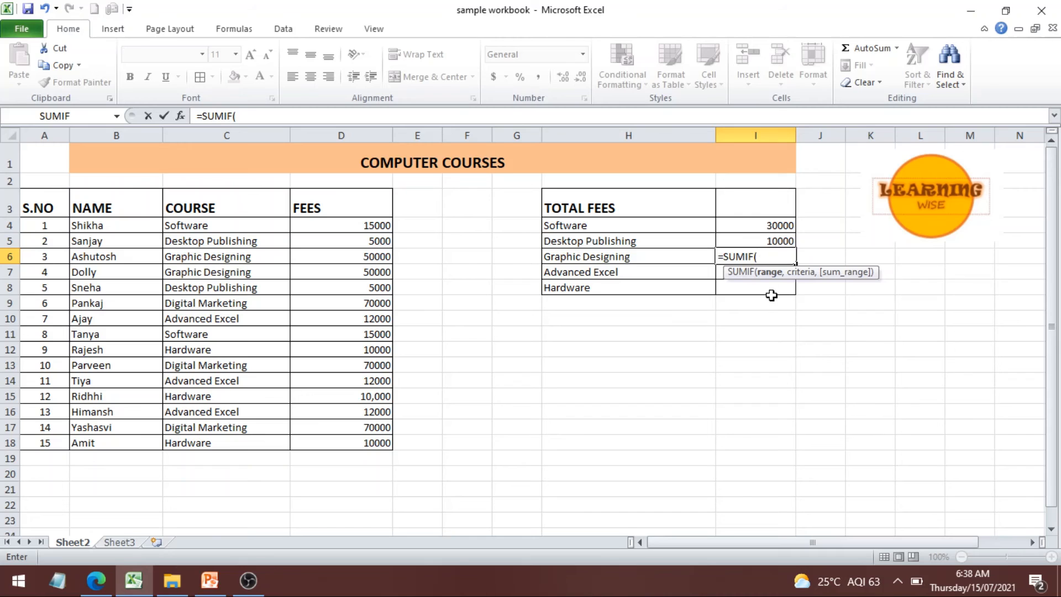
{"action": "left_click_drag", "start_coordinate": [232, 232], "coordinate": [243, 442]}
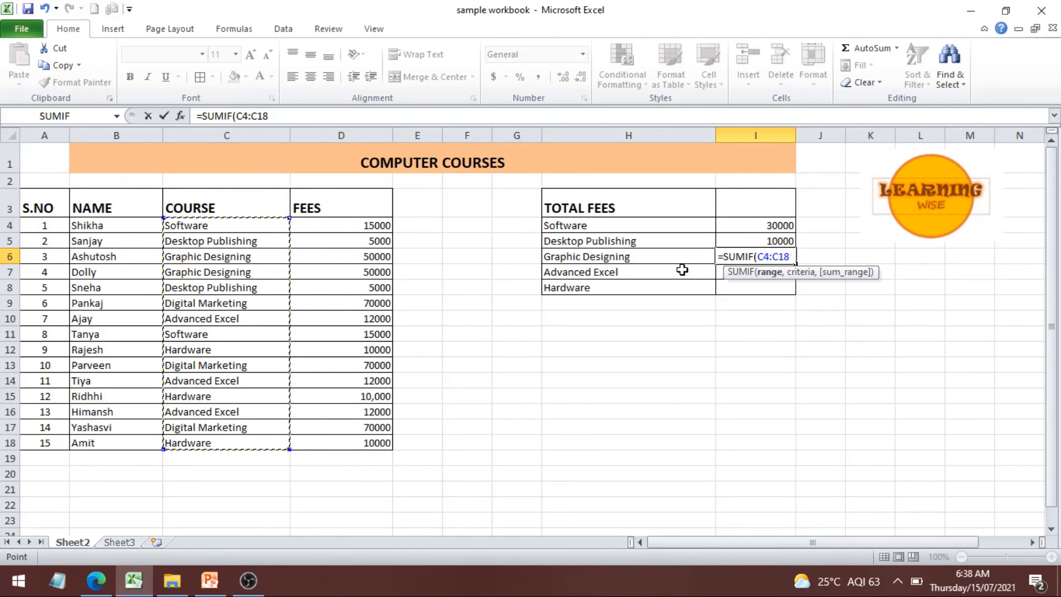
{"action": "type", "text": ","}
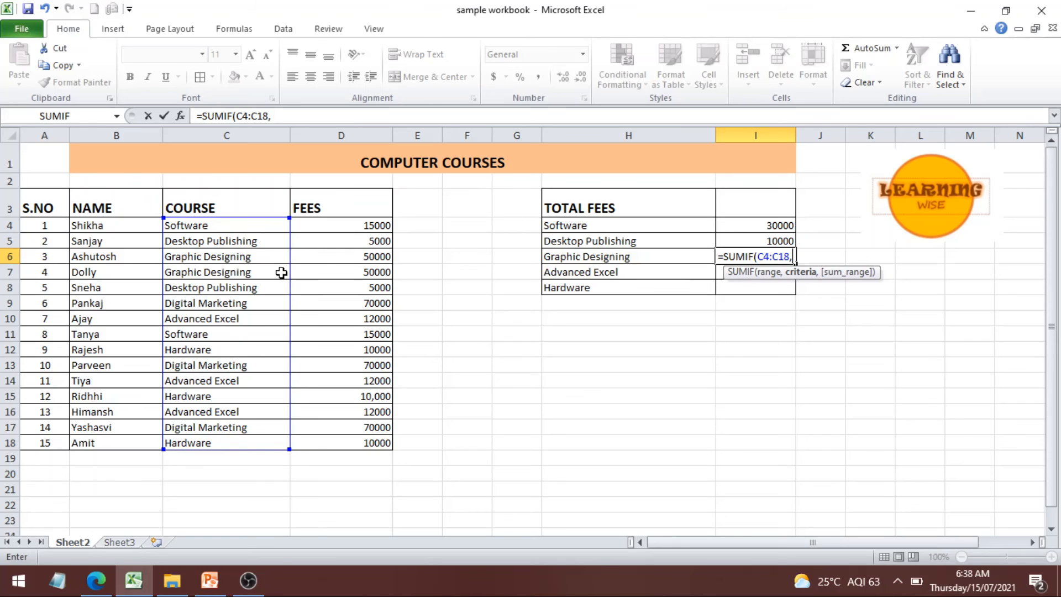
{"action": "left_click", "coordinate": [247, 256]}
{"action": "type", "text": ","}
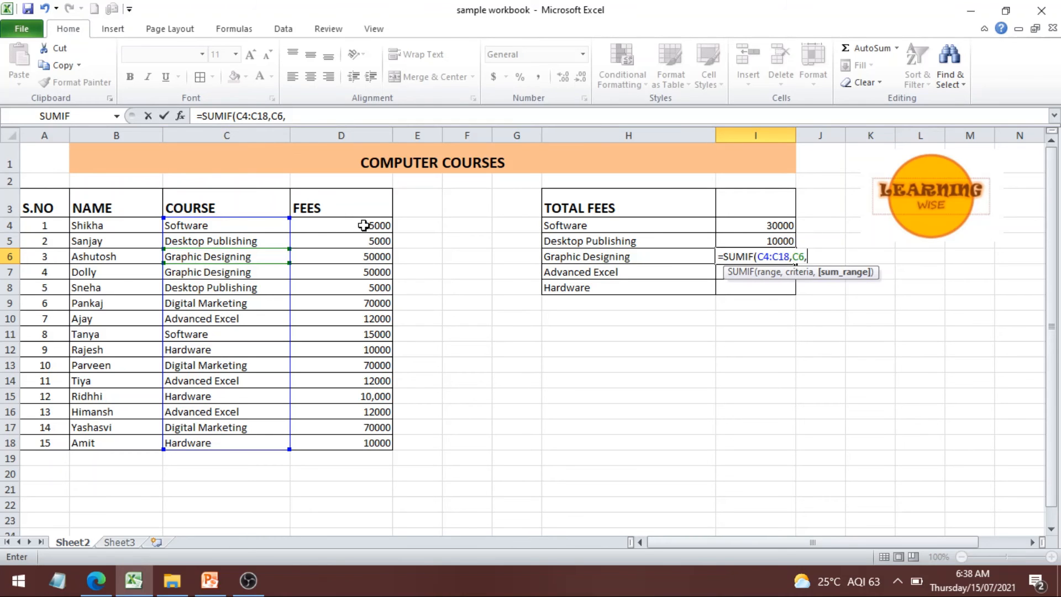
{"action": "left_click_drag", "start_coordinate": [363, 225], "coordinate": [374, 380]}
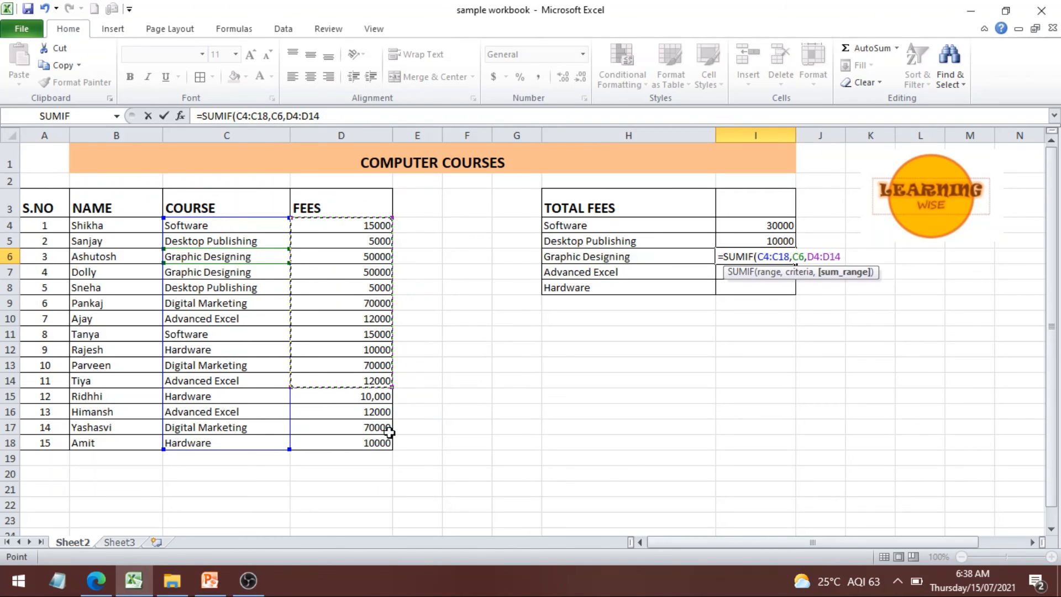
{"action": "left_click_drag", "start_coordinate": [342, 261], "coordinate": [348, 442]}
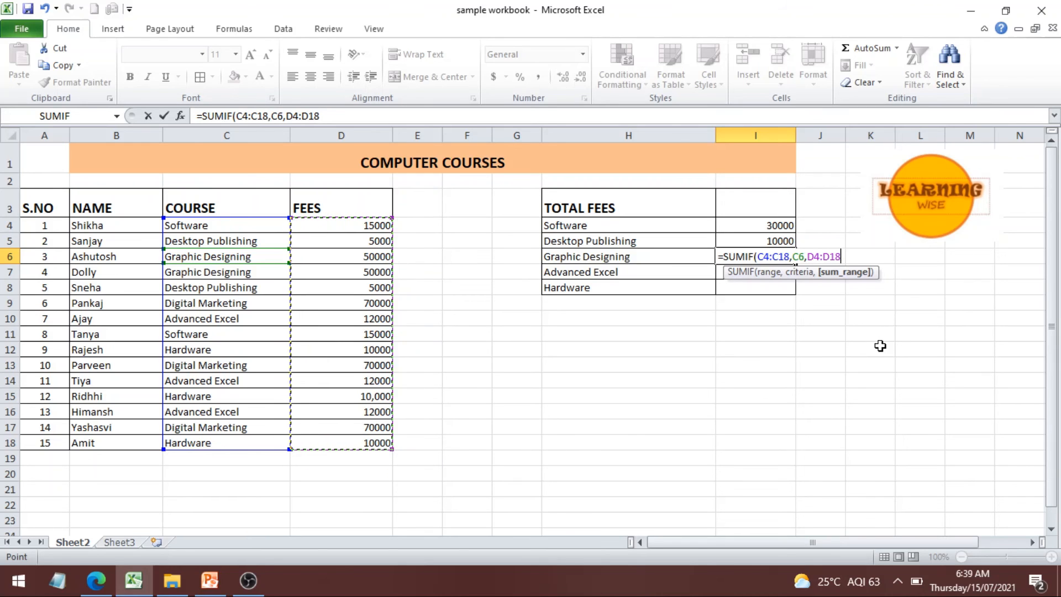
{"action": "type", "text": ")"}
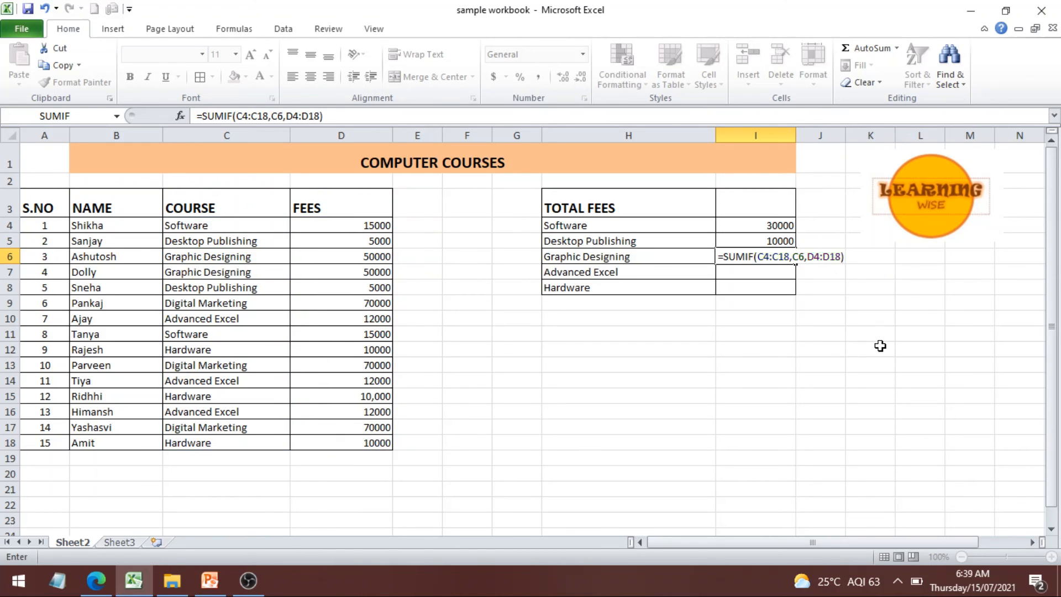
{"action": "key", "text": "Return"}
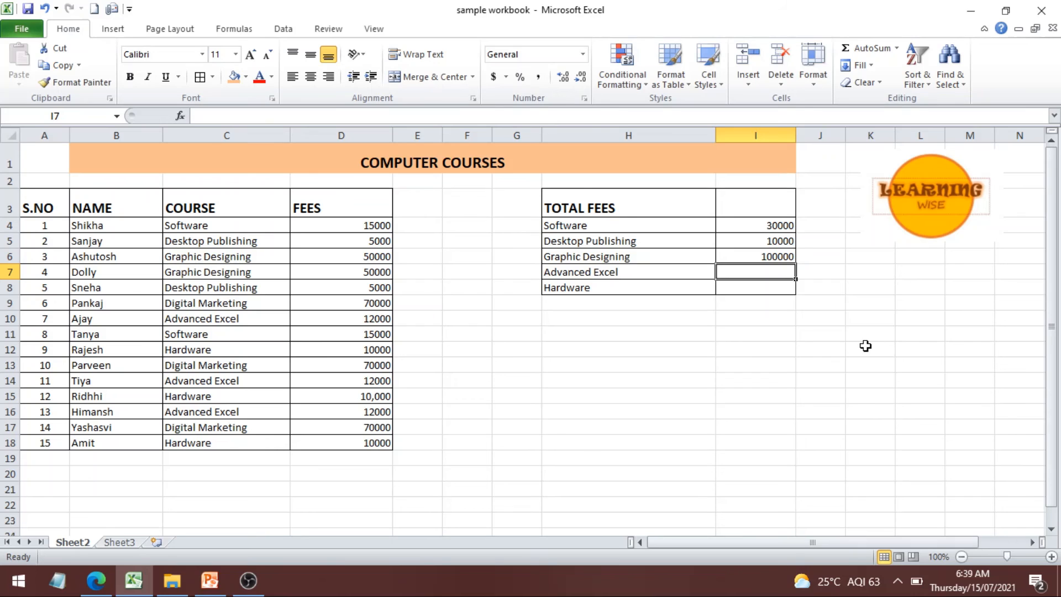
Check the Graphic Designing total in I6 against the sum of the individual fees in D6 and D7.
{"action": "left_click", "coordinate": [751, 257]}
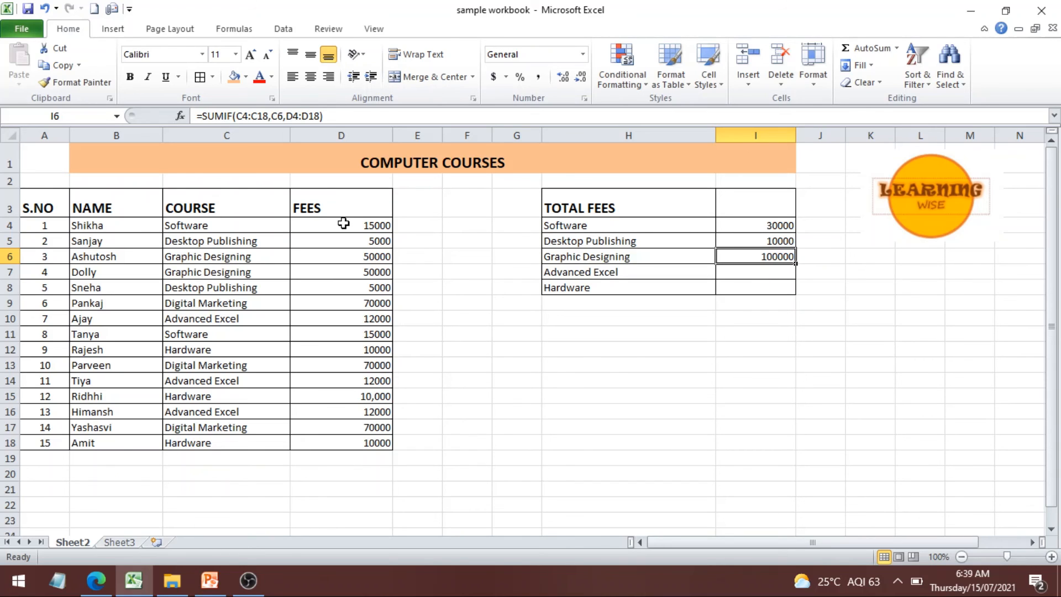
{"action": "left_click", "coordinate": [349, 256]}
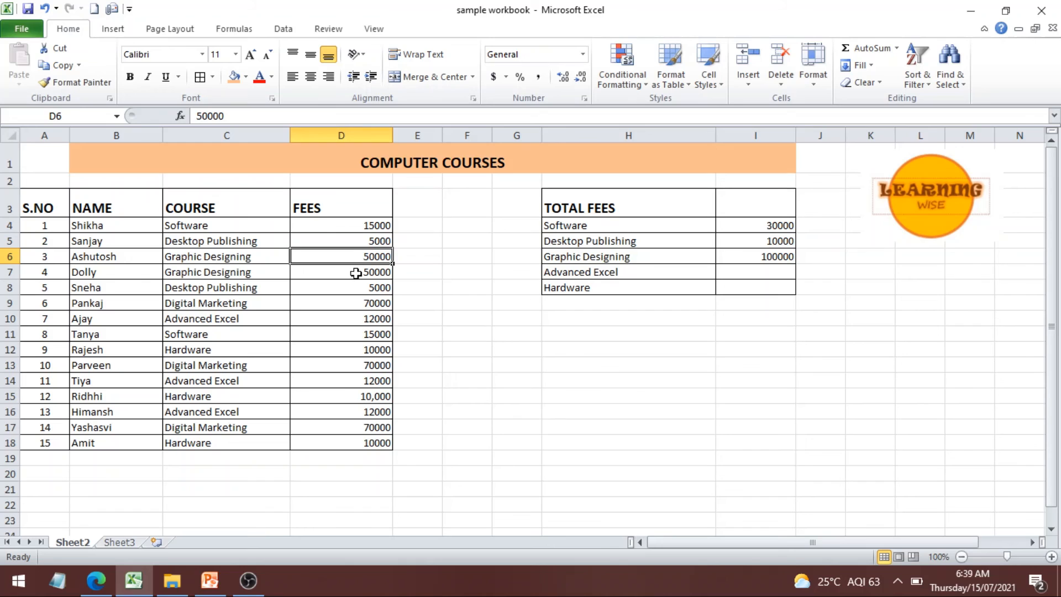
{"action": "left_click", "coordinate": [356, 272], "text": "ctrl"}
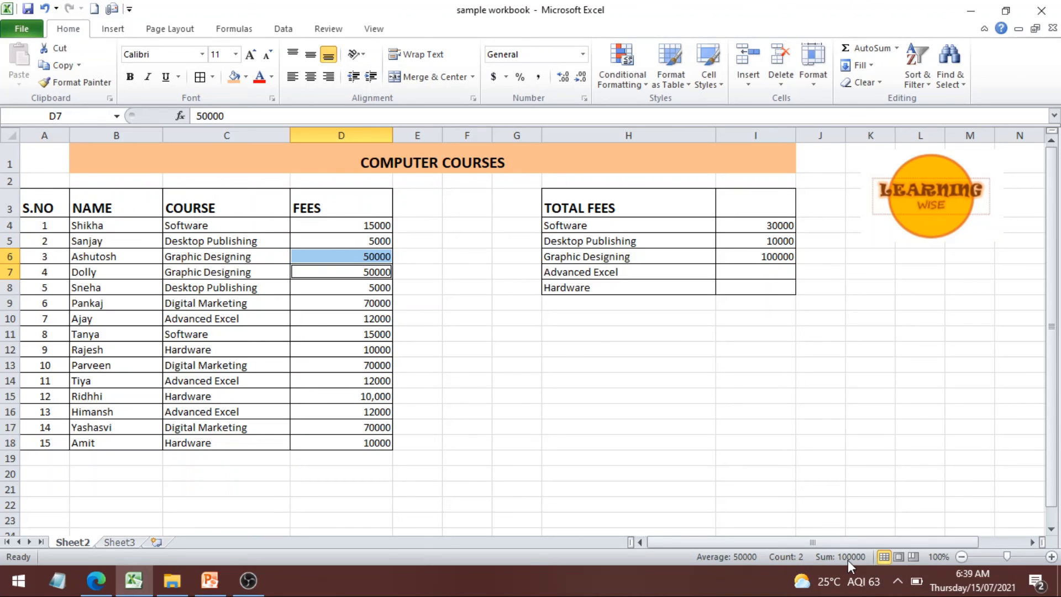
{"action": "left_click", "coordinate": [779, 302]}
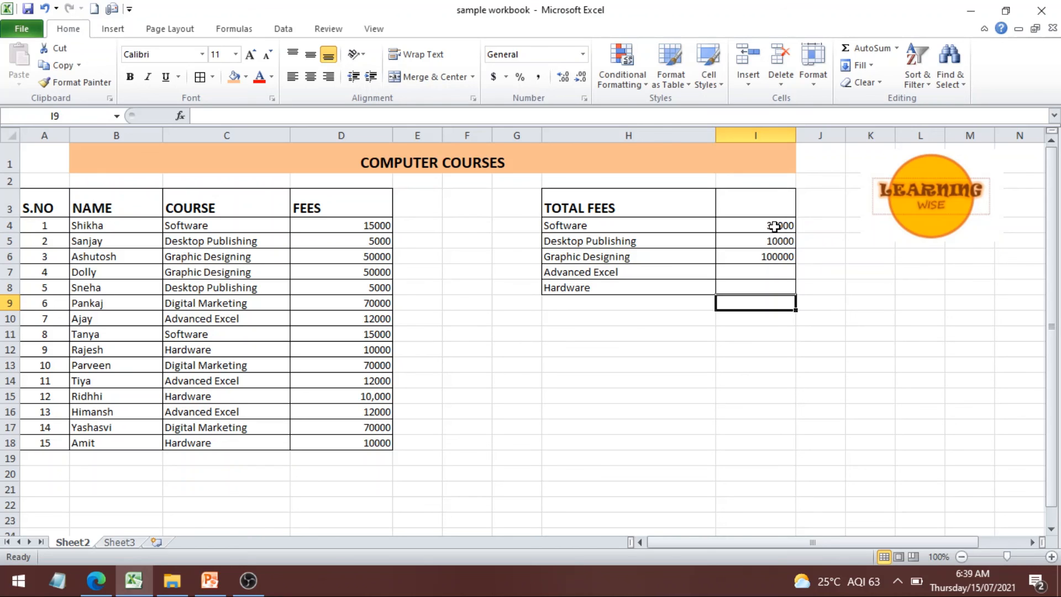
Fill the Software SUMIF formula from I4 down through I8 to cover the remaining courses.
{"action": "left_click", "coordinate": [774, 226]}
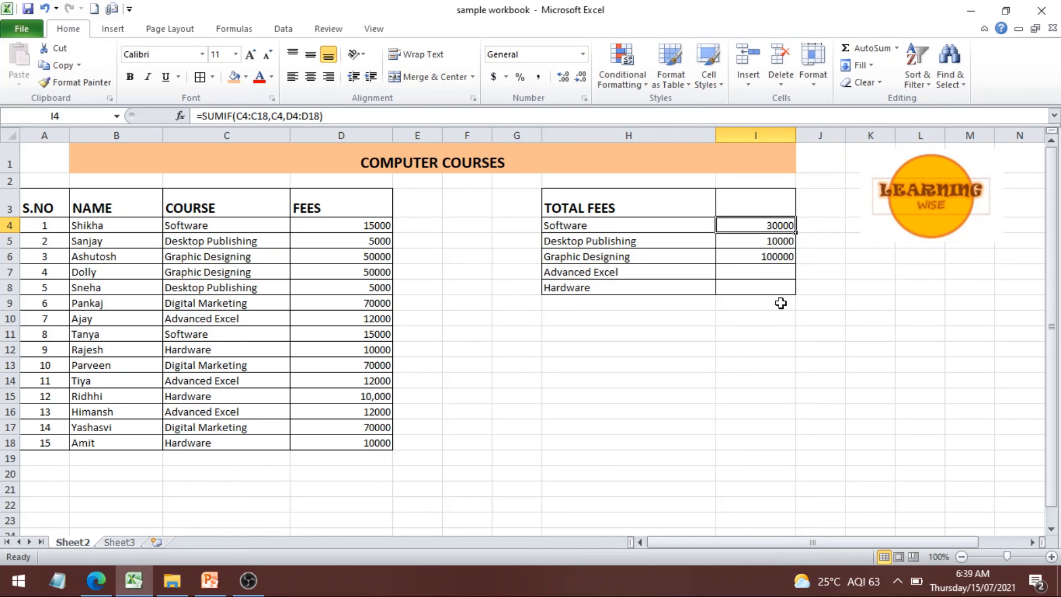
{"action": "left_click_drag", "start_coordinate": [795, 232], "coordinate": [791, 280]}
{"action": "left_click_drag", "start_coordinate": [790, 288], "coordinate": [792, 289]}
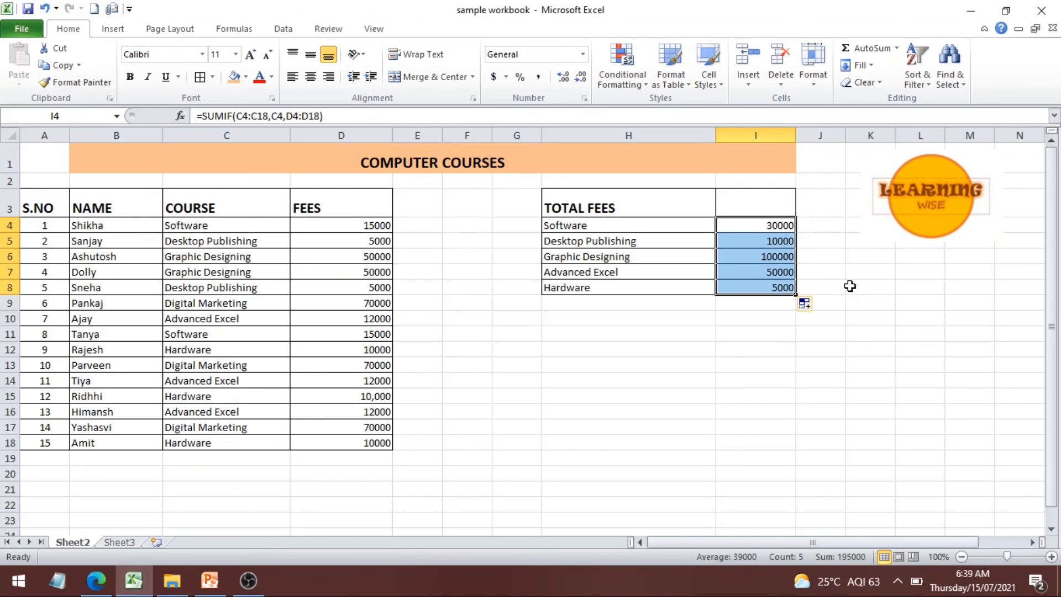
{"action": "left_click", "coordinate": [858, 408]}
{"action": "left_click", "coordinate": [785, 226]}
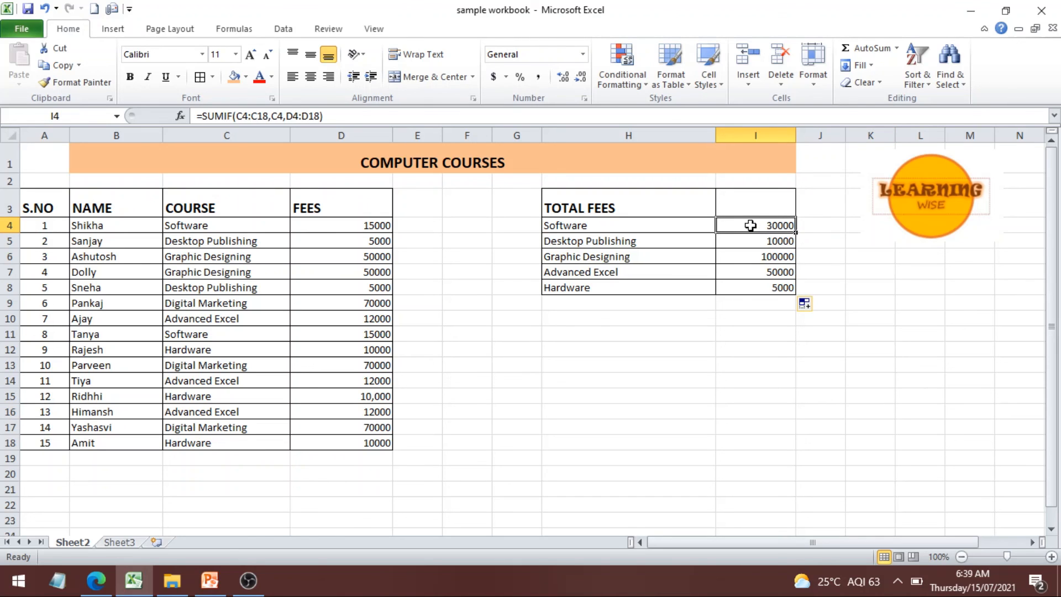
{"action": "left_click_drag", "start_coordinate": [795, 231], "coordinate": [795, 292]}
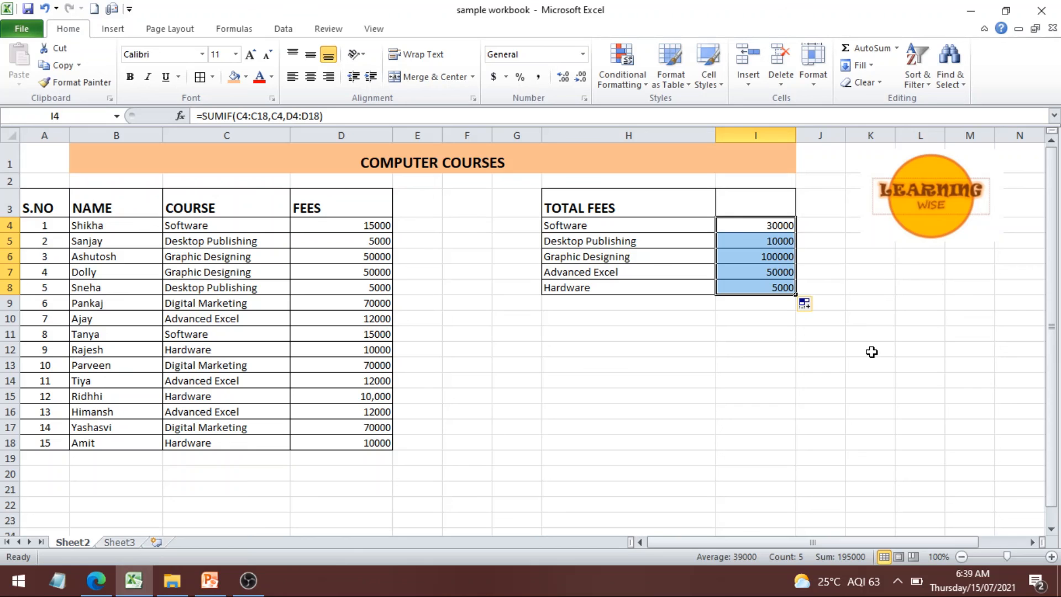
{"action": "left_click", "coordinate": [841, 347]}
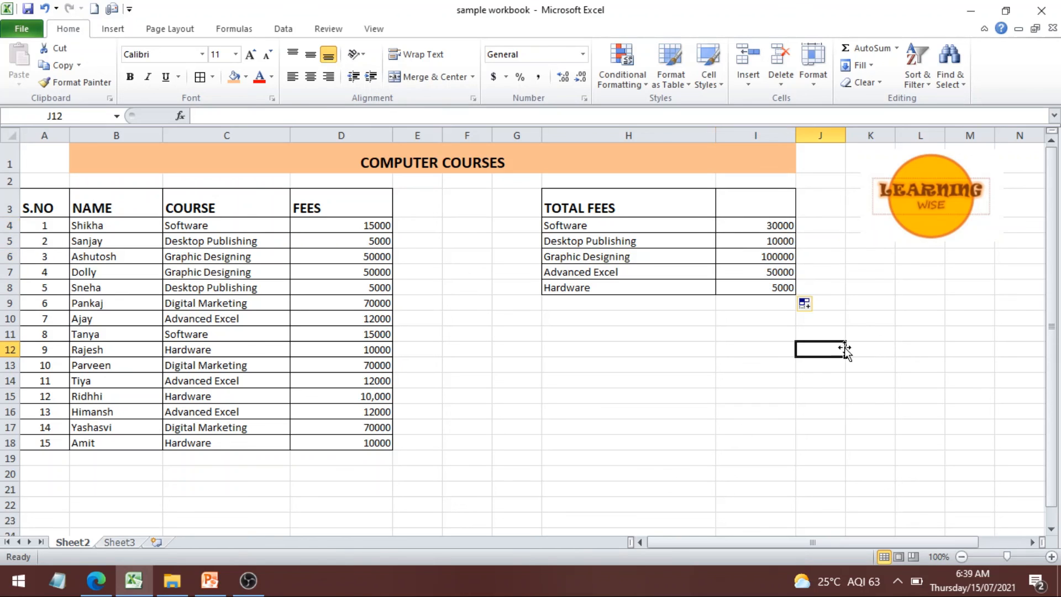